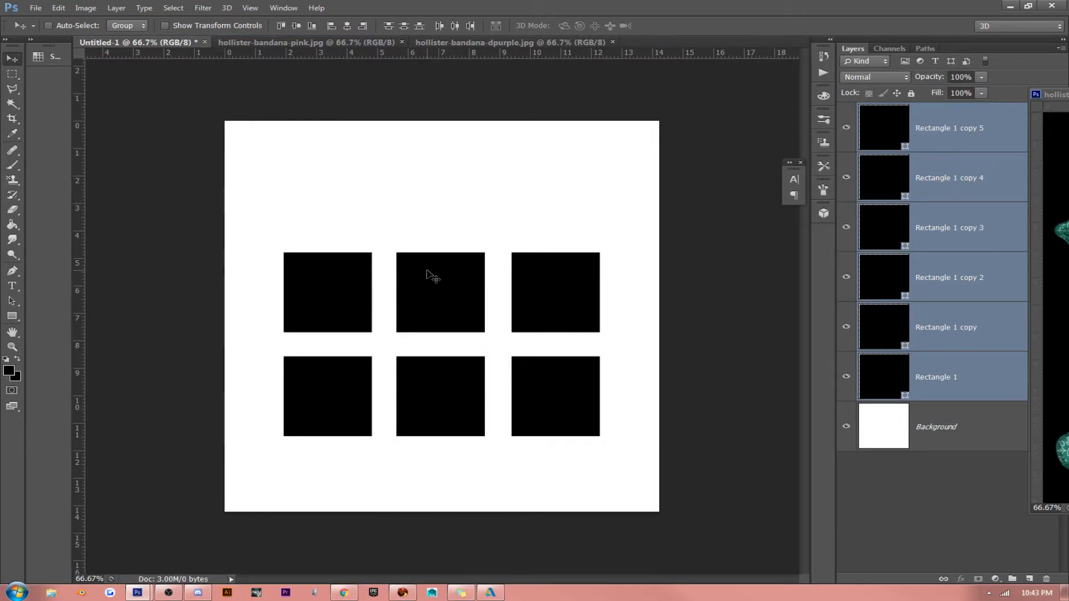
Step: Dock the green bandana image with the other open documents and nudge the six black rectangles slightly in Untitled-1
{"action": "left_click_drag", "start_coordinate": [1052, 94], "coordinate": [440, 42]}
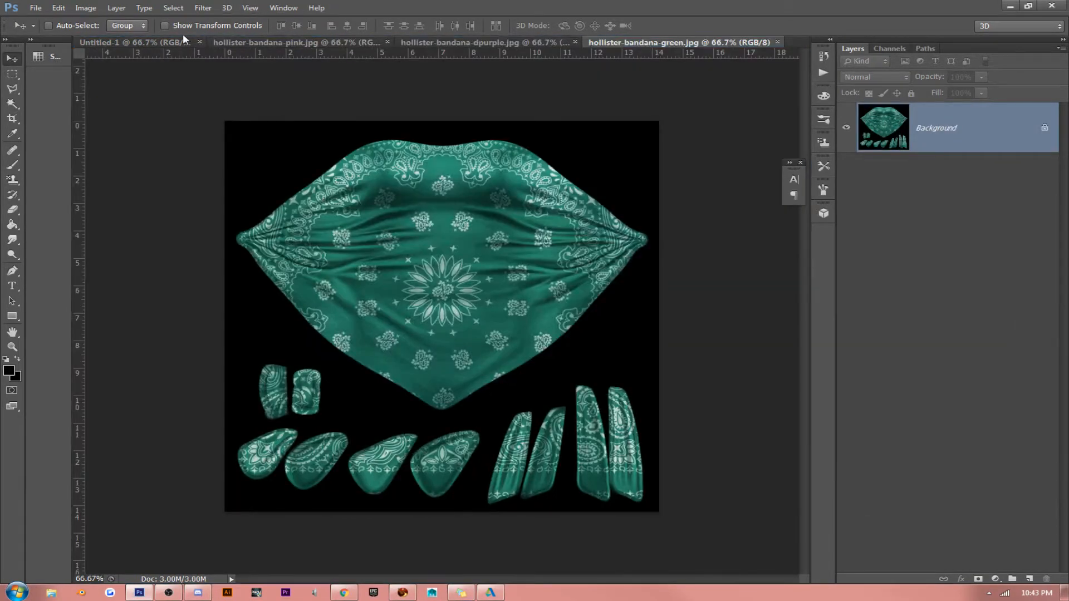
{"action": "left_click", "coordinate": [120, 42]}
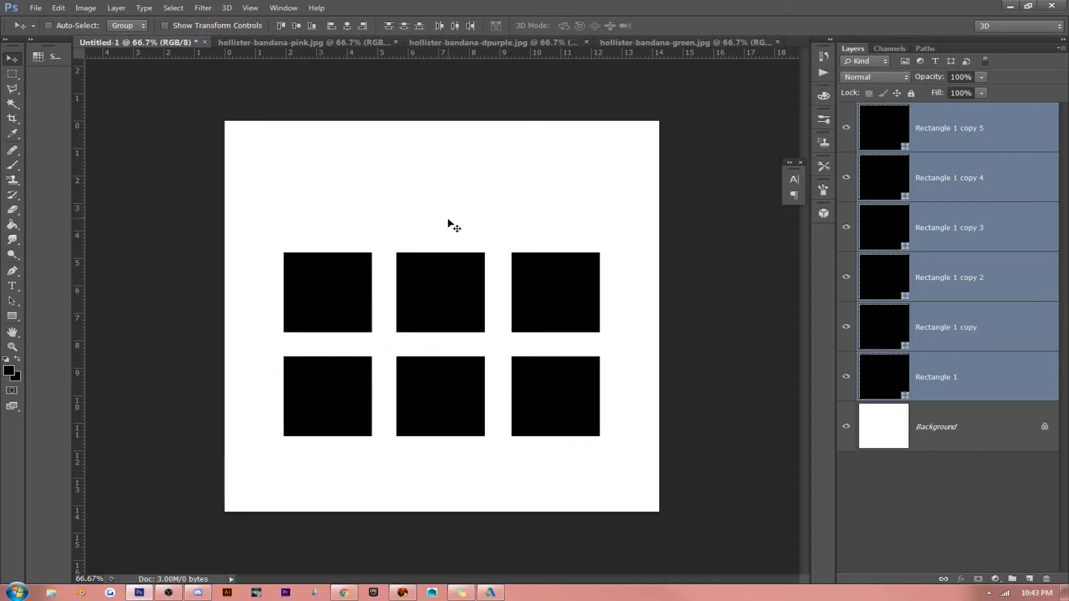
{"action": "left_click_drag", "start_coordinate": [449, 222], "coordinate": [452, 226]}
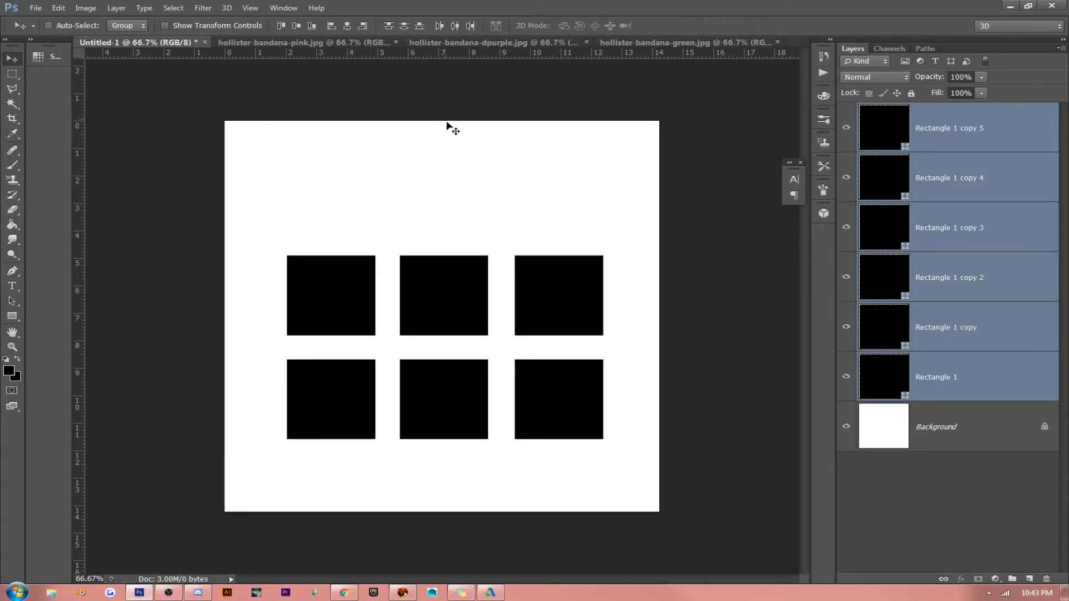
Step: Float the green, purple and pink bandana images as separate document windows
{"action": "left_click_drag", "start_coordinate": [330, 41], "coordinate": [416, 88]}
{"action": "left_click_drag", "start_coordinate": [439, 42], "coordinate": [482, 62]}
{"action": "left_click_drag", "start_coordinate": [368, 43], "coordinate": [526, 102]}
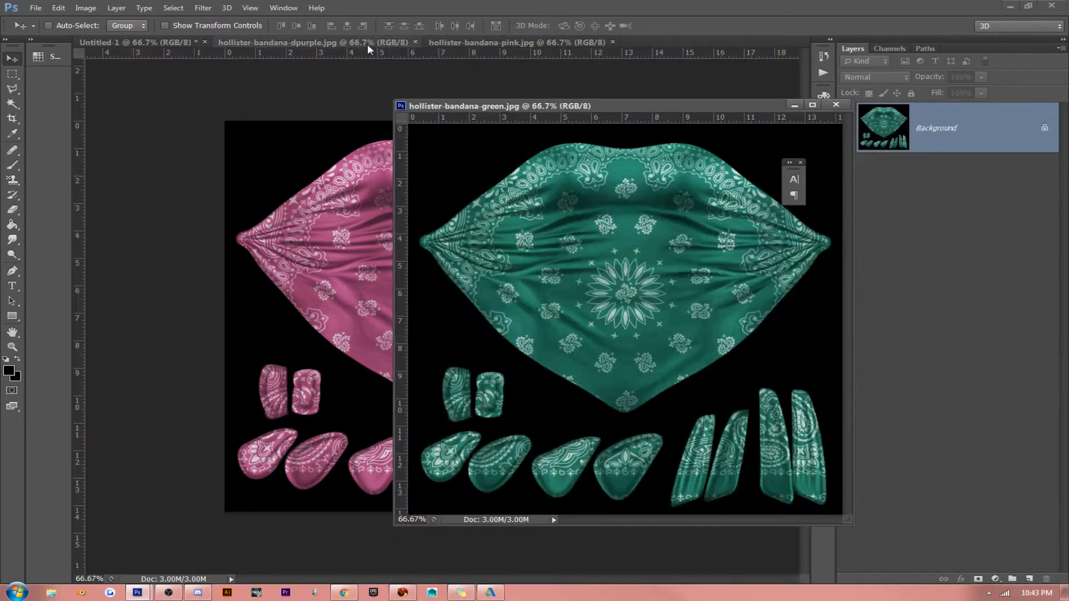
{"action": "left_click_drag", "start_coordinate": [367, 45], "coordinate": [439, 146]}
{"action": "left_click_drag", "start_coordinate": [378, 42], "coordinate": [548, 182]}
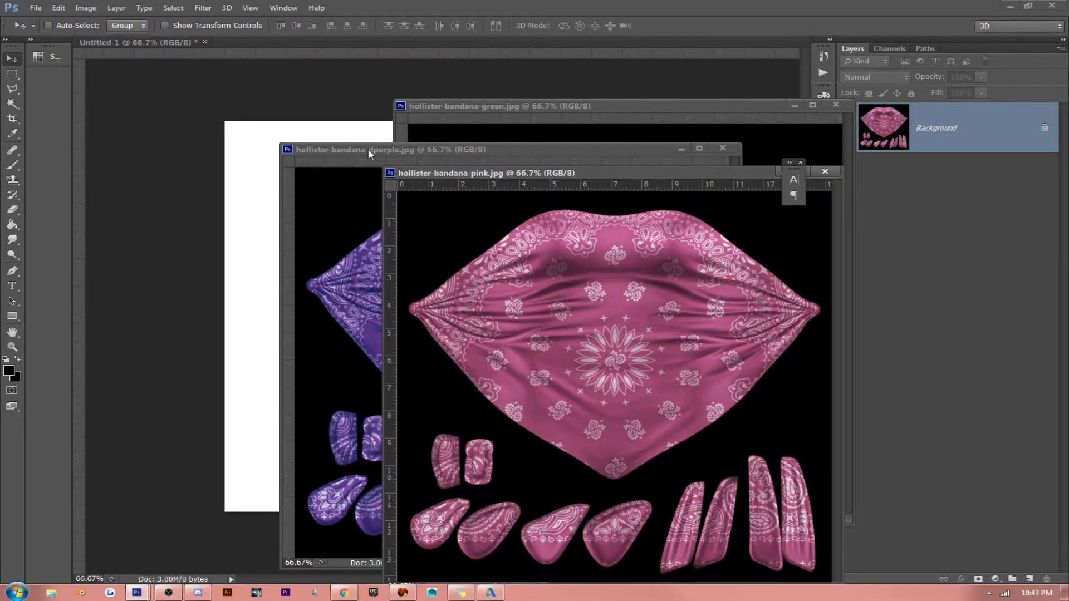
{"action": "left_click_drag", "start_coordinate": [369, 149], "coordinate": [619, 159]}
Step: Dock hollister-bandana-dpurple.jpg beside Untitled-1 and move the pink and green image windows out of the way
{"action": "left_click", "coordinate": [321, 280]}
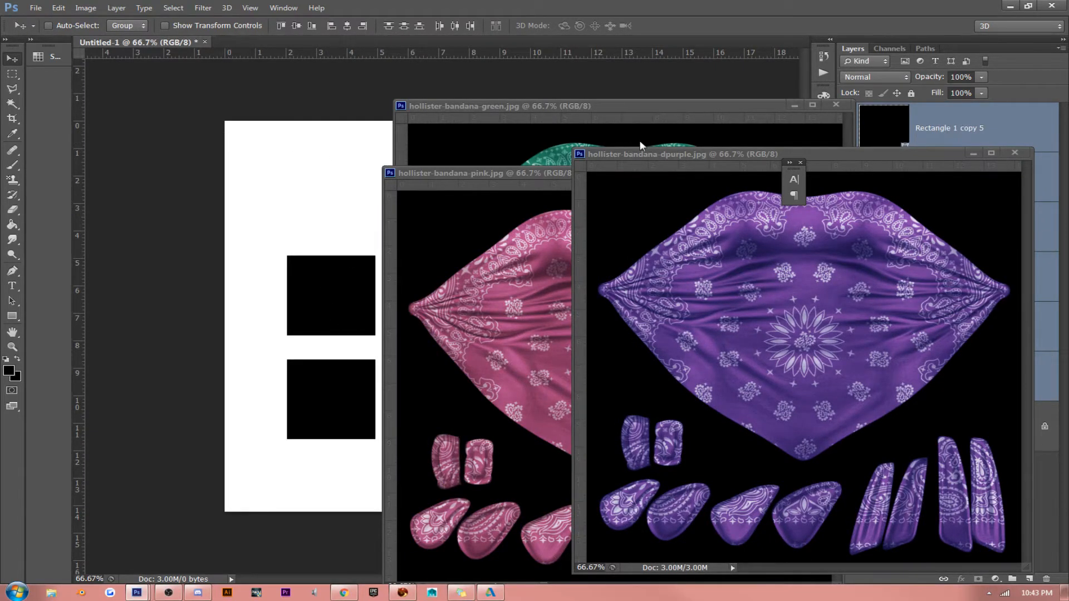
{"action": "left_click_drag", "start_coordinate": [650, 154], "coordinate": [510, 40]}
{"action": "left_click", "coordinate": [569, 172]}
{"action": "left_click_drag", "start_coordinate": [569, 172], "coordinate": [1068, 211]}
{"action": "left_click_drag", "start_coordinate": [743, 102], "coordinate": [1068, 106]}
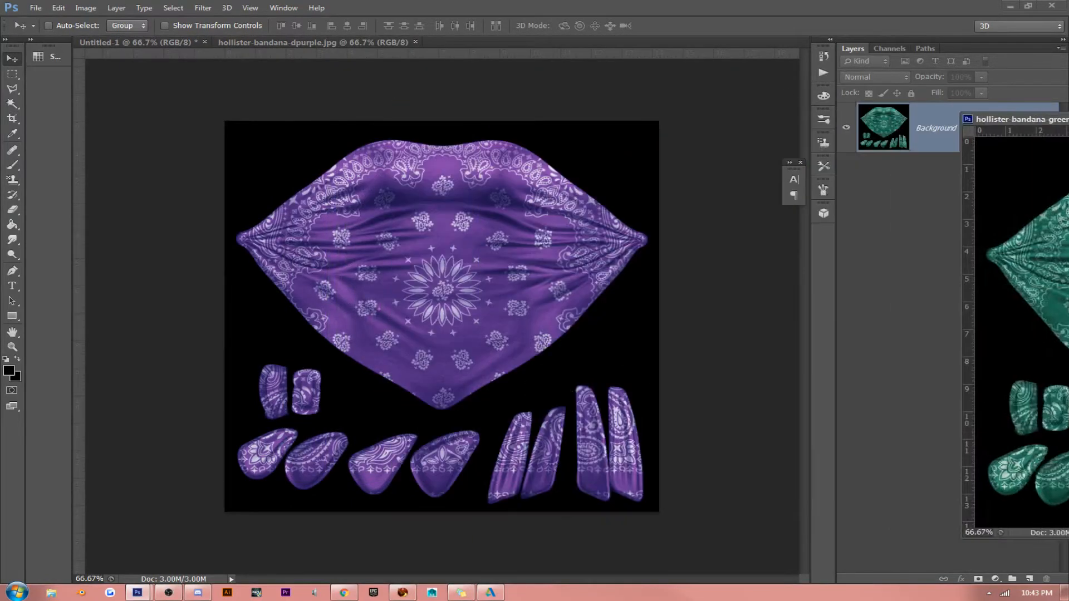
{"action": "left_click", "coordinate": [498, 219]}
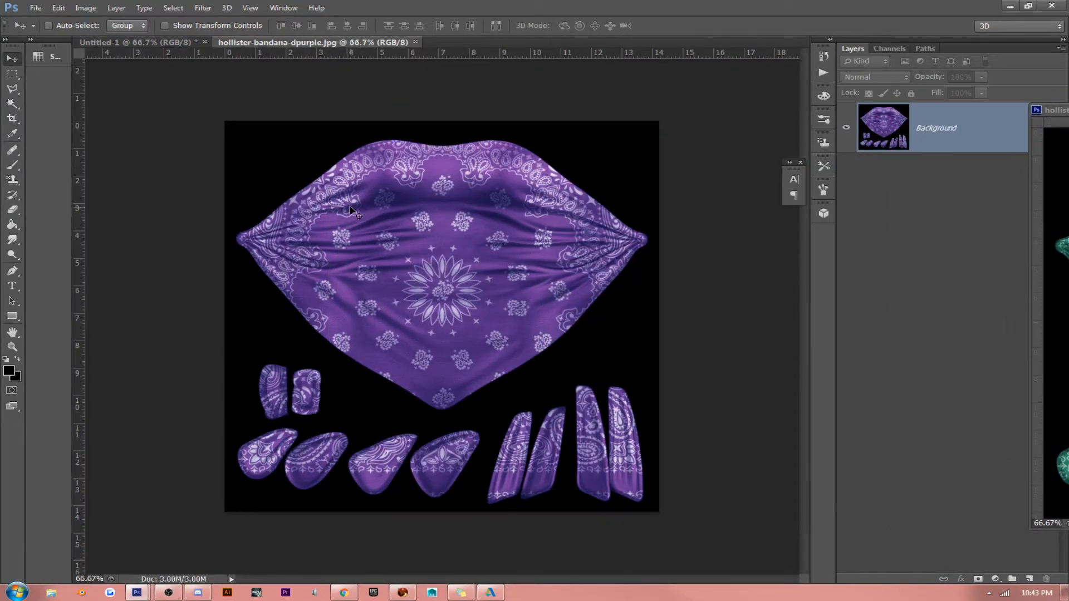
{"action": "left_click", "coordinate": [1038, 339]}
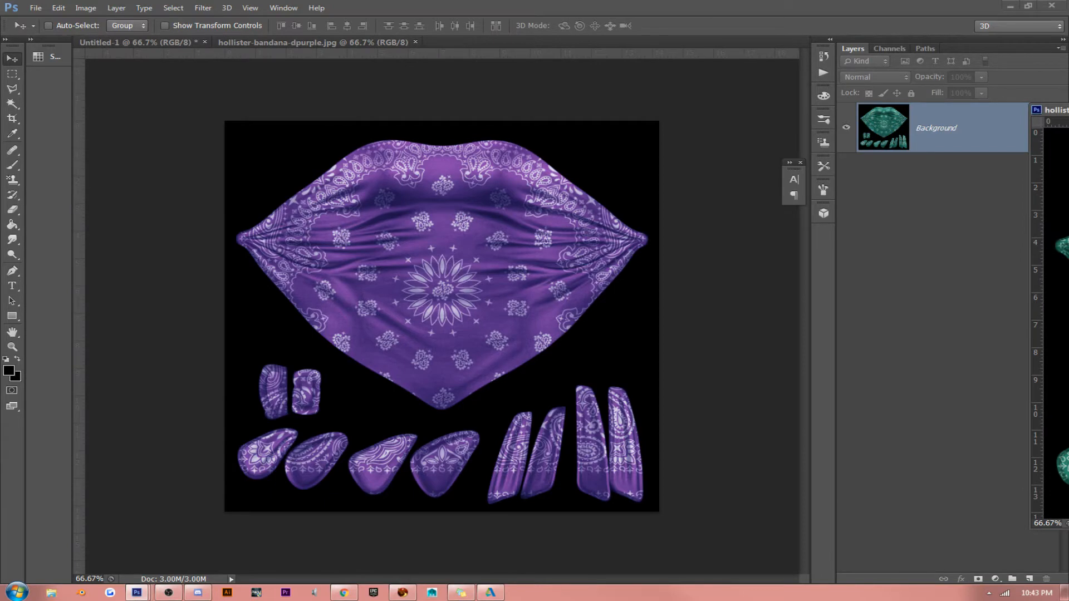
Step: Copy the green bandana image into hollister-bandana-dpurple.jpg, aligned over the purple one, and close the green source document
{"action": "left_click_drag", "start_coordinate": [1052, 109], "coordinate": [437, 111]}
{"action": "left_click", "coordinate": [272, 228]}
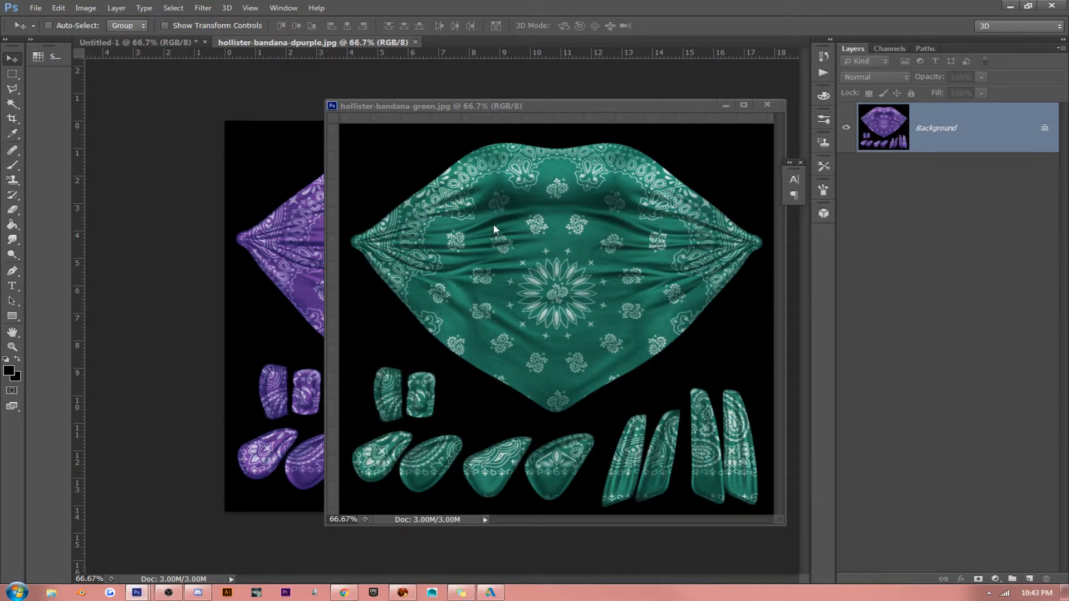
{"action": "left_click", "coordinate": [504, 269]}
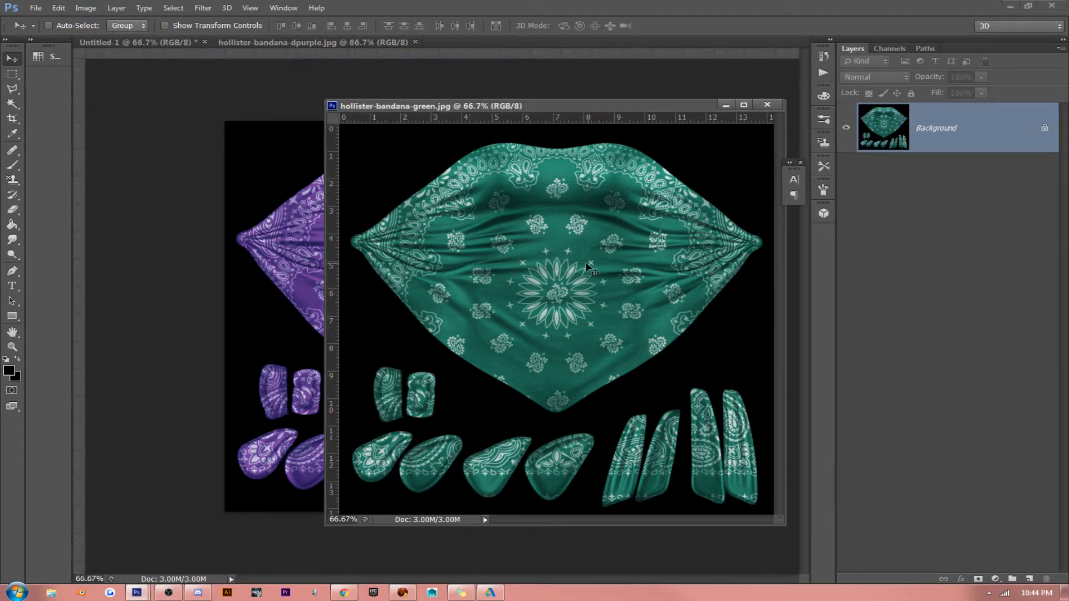
{"action": "left_click_drag", "start_coordinate": [593, 269], "coordinate": [290, 258]}
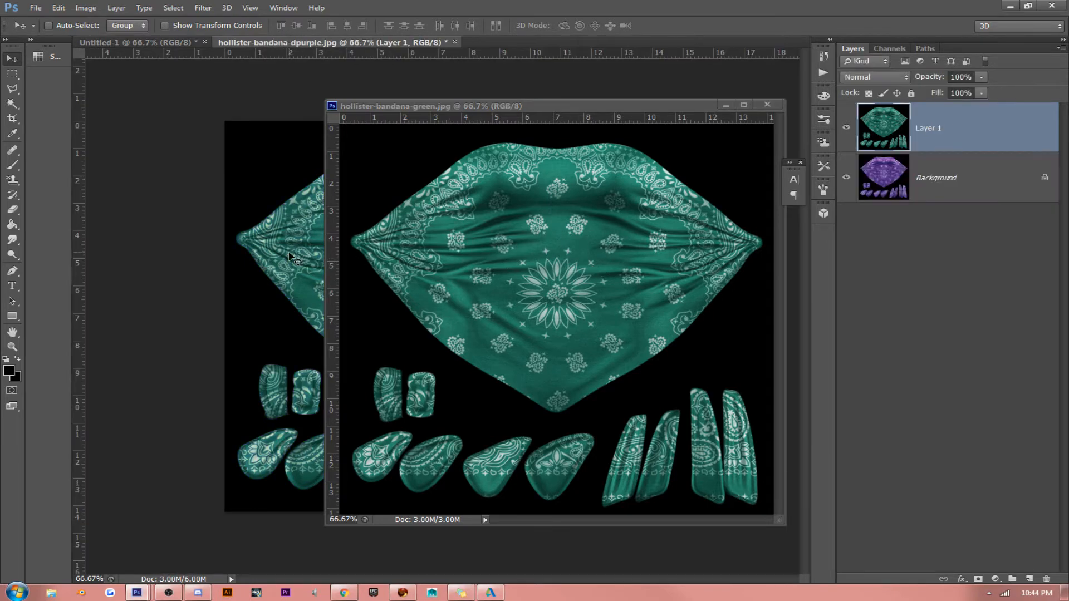
{"action": "left_click", "coordinate": [766, 105]}
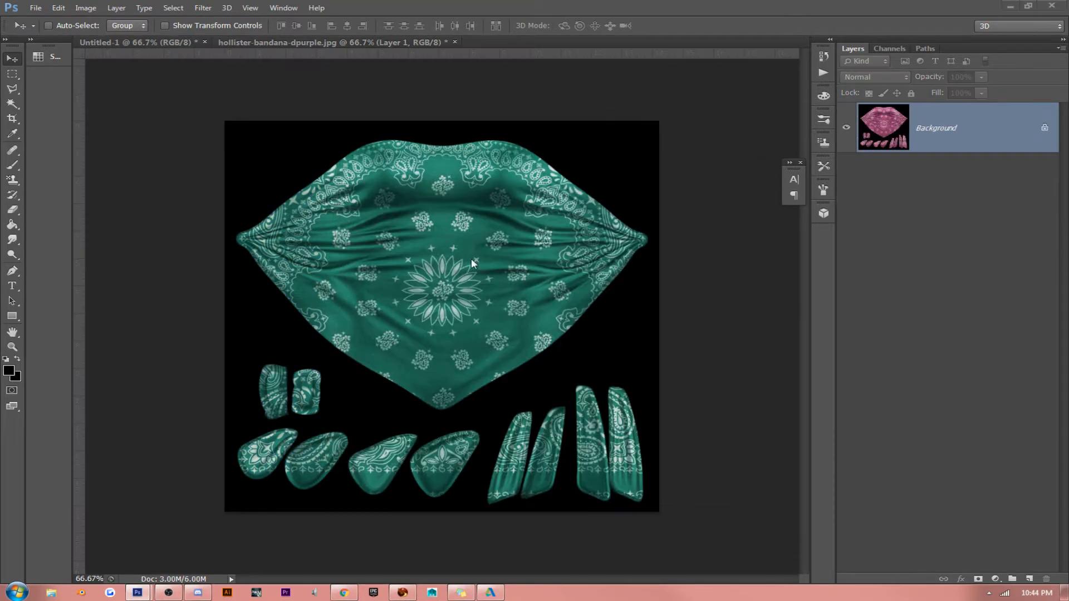
Step: Copy the pink bandana image into hollister-bandana-dpurple.jpg, aligned over the green one, and close the pink source document
{"action": "left_click_drag", "start_coordinate": [1068, 108], "coordinate": [555, 108]}
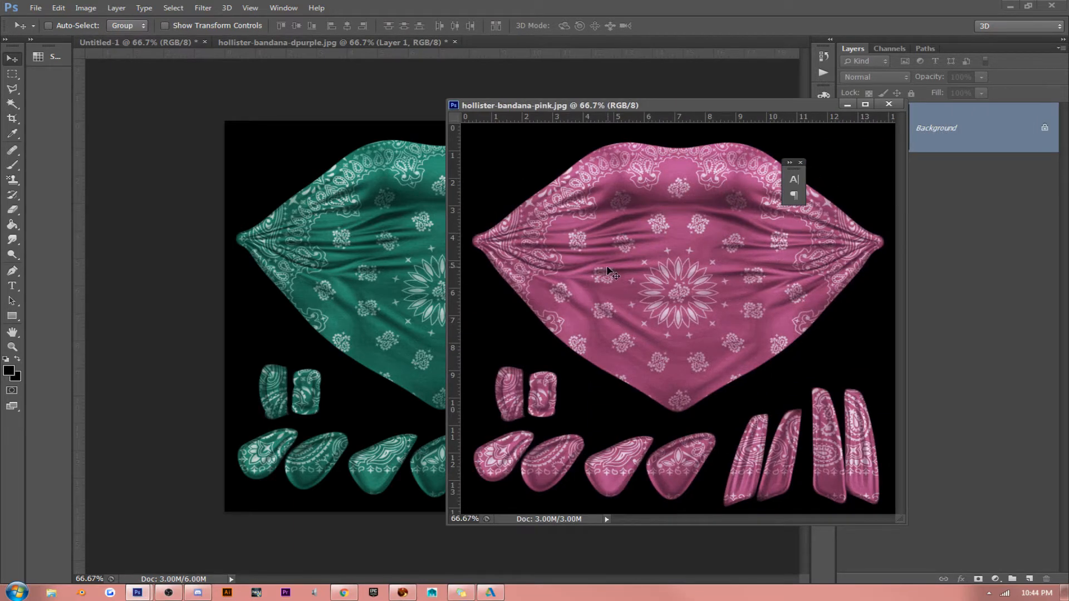
{"action": "left_click_drag", "start_coordinate": [644, 270], "coordinate": [332, 252]}
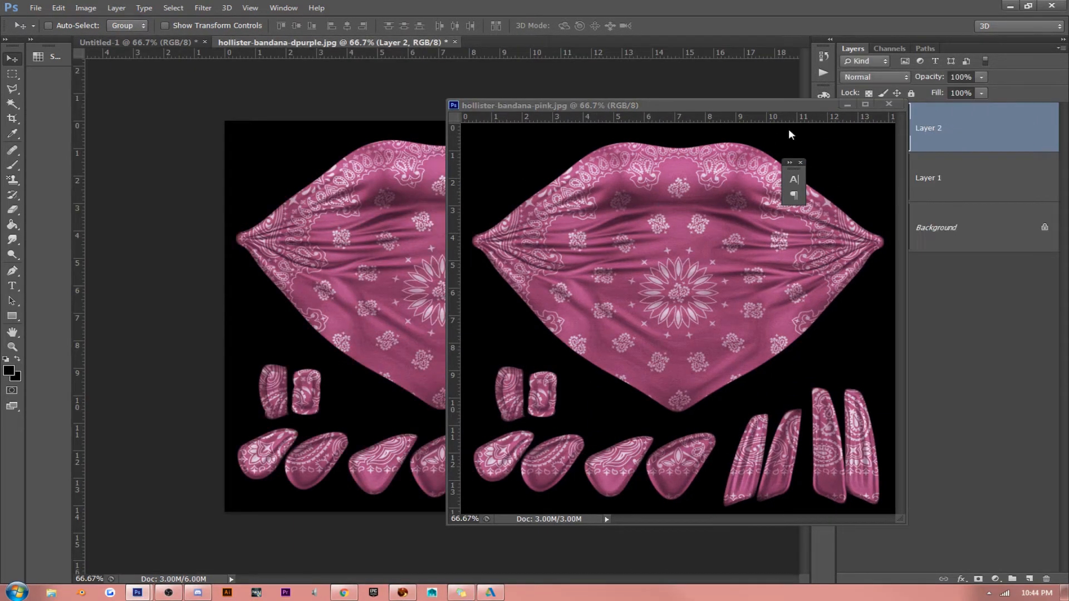
{"action": "left_click", "coordinate": [888, 105]}
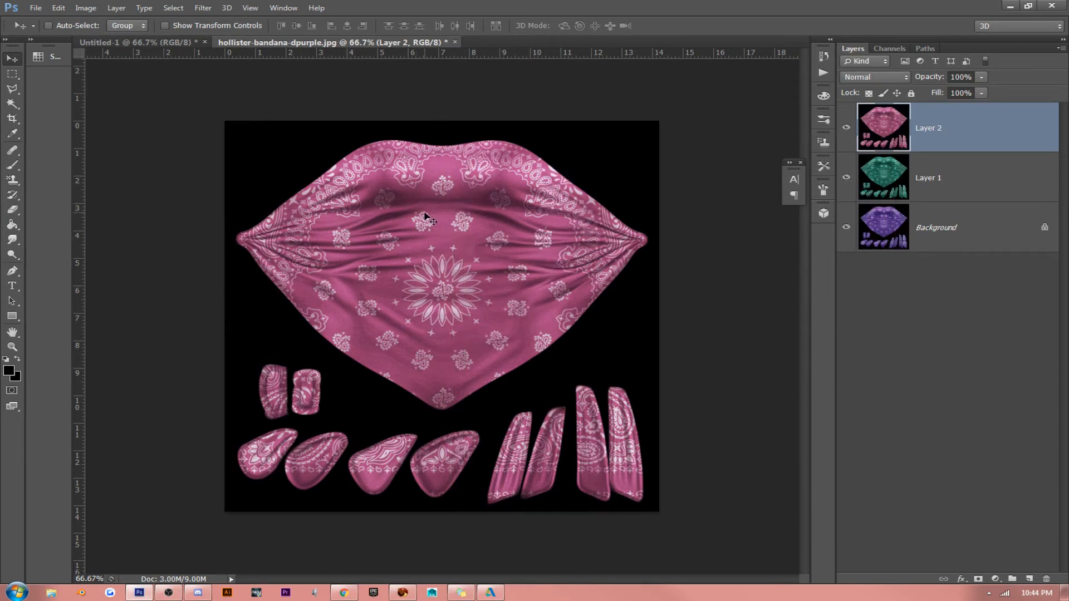
Step: Hide and show the pink, green and purple bandana layers to check the stack
{"action": "left_click", "coordinate": [847, 128]}
{"action": "left_click", "coordinate": [847, 174]}
{"action": "left_click", "coordinate": [846, 227]}
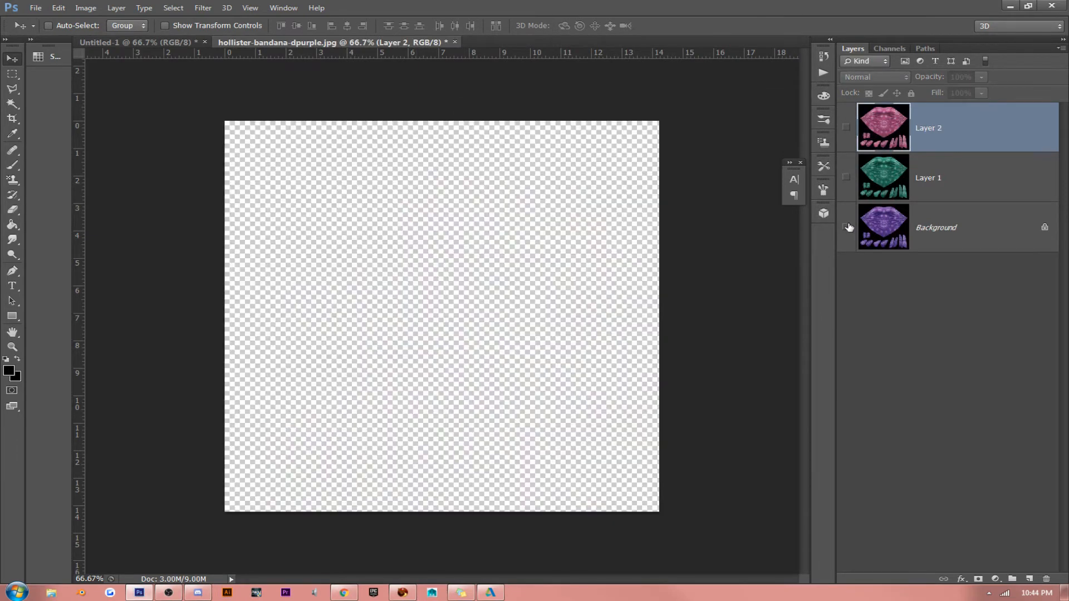
{"action": "left_click", "coordinate": [846, 226]}
{"action": "left_click", "coordinate": [847, 177]}
{"action": "left_click", "coordinate": [847, 128]}
Step: Convert the locked purple Background into a regular layer and select the pink layer
{"action": "double_click", "coordinate": [940, 227]}
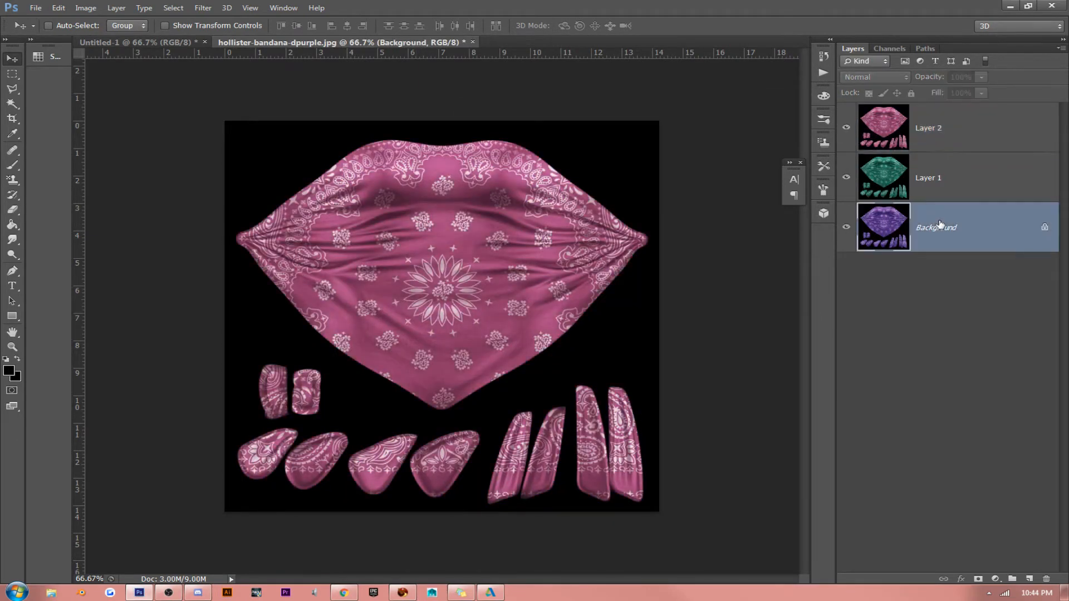
{"action": "left_click", "coordinate": [640, 184]}
{"action": "left_click", "coordinate": [986, 130]}
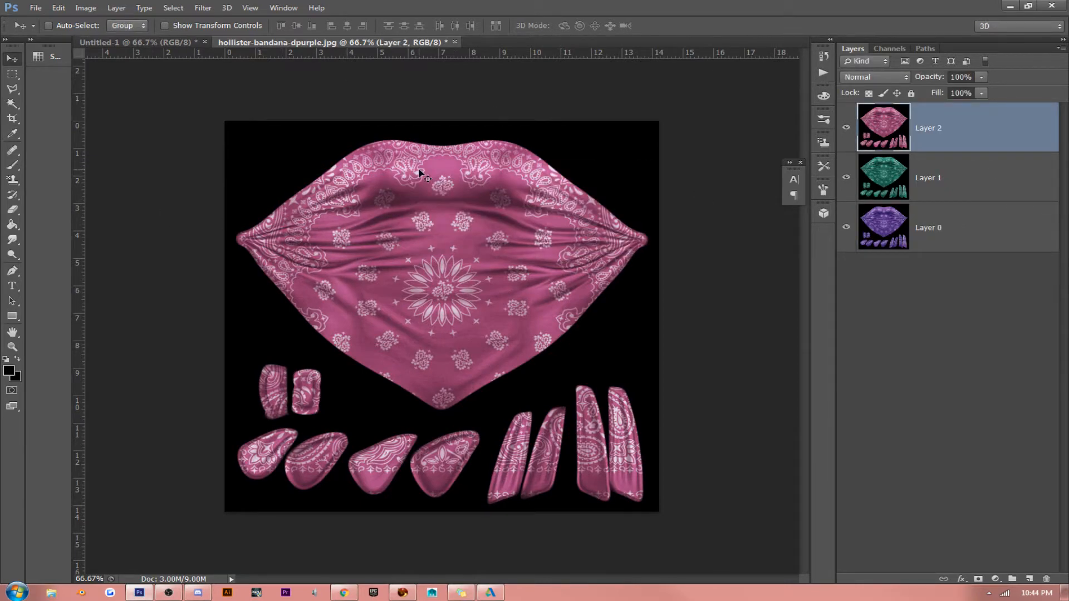
Step: Crop the bandana document to a small, nearly square patch of fabric just left of the central flower
{"action": "left_click", "coordinate": [12, 118]}
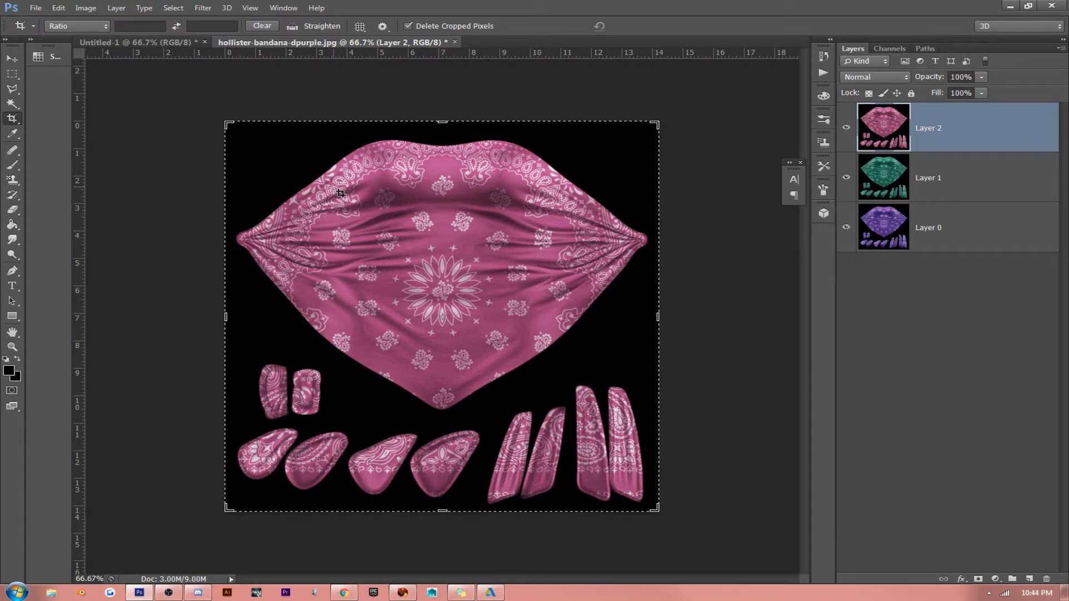
{"action": "left_click_drag", "start_coordinate": [341, 193], "coordinate": [429, 272]}
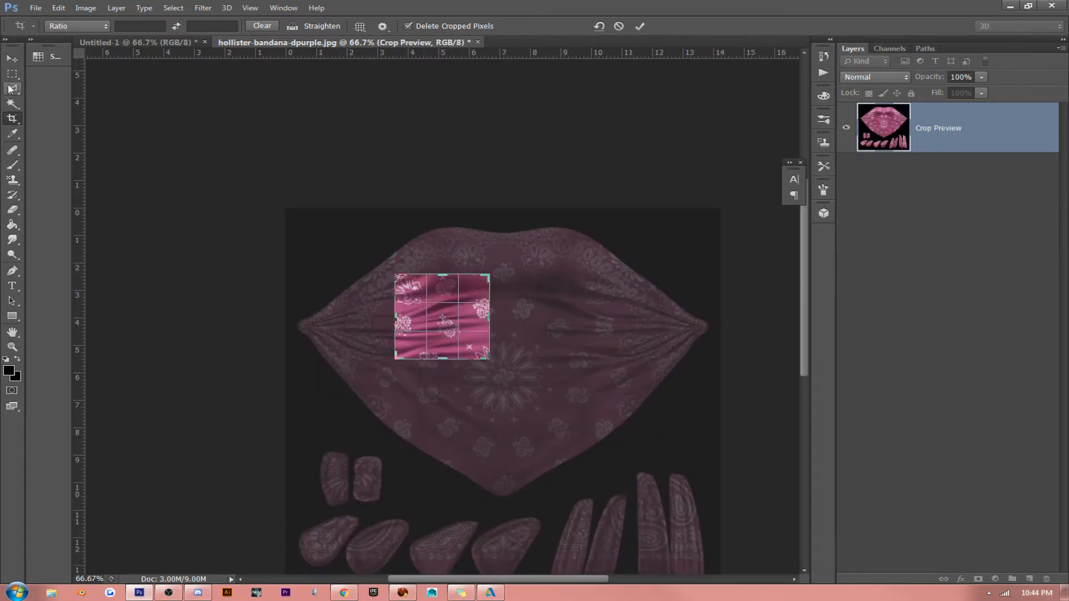
{"action": "key", "text": "Return"}
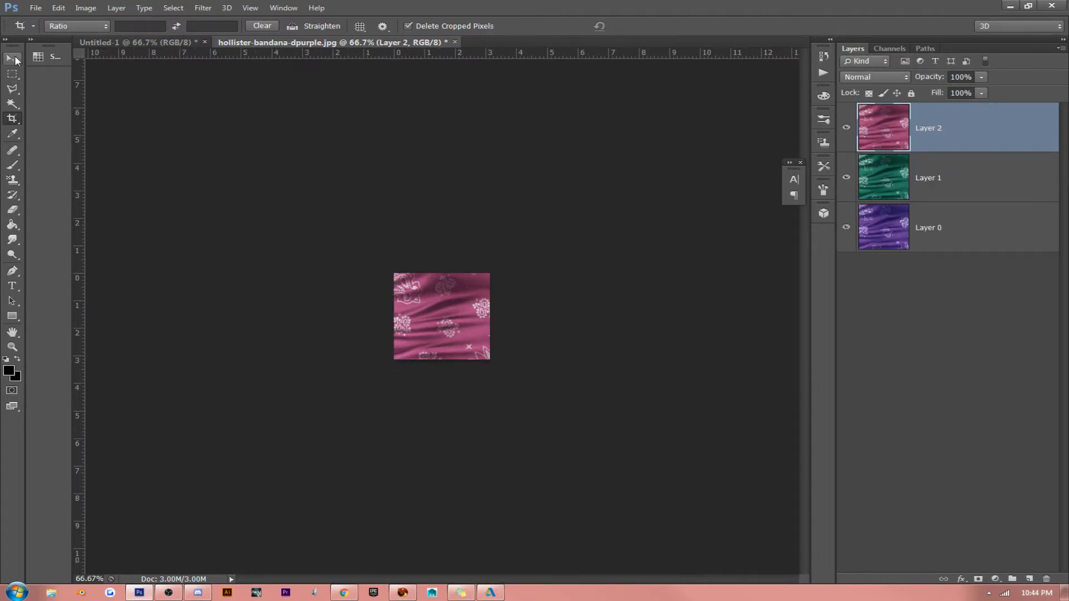
Step: Float the cropped document and copy its three colour layers into Untitled-1, over the upper-left black rectangle
{"action": "left_click", "coordinate": [12, 58]}
{"action": "left_click_drag", "start_coordinate": [354, 43], "coordinate": [245, 74]}
{"action": "left_click", "coordinate": [965, 222], "text": "shift"}
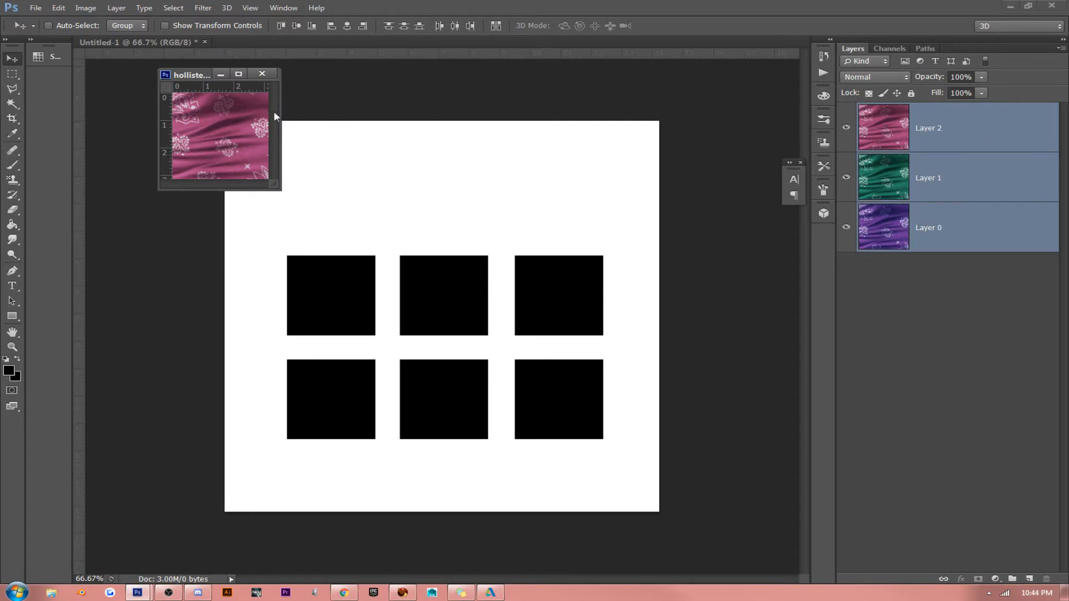
{"action": "left_click_drag", "start_coordinate": [273, 112], "coordinate": [219, 106]}
{"action": "left_click", "coordinate": [947, 130]}
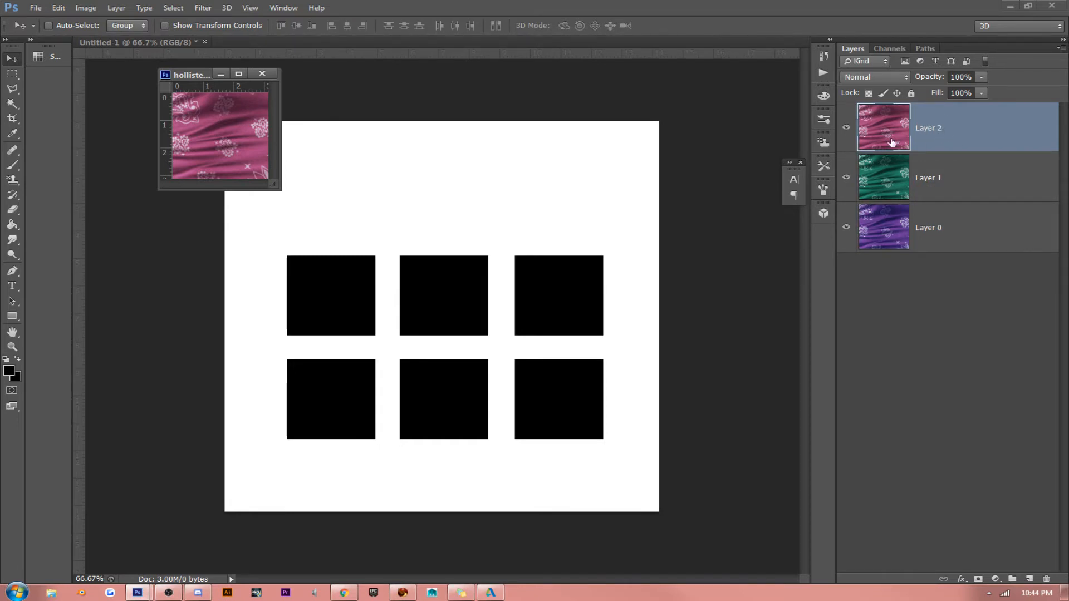
{"action": "left_click", "coordinate": [957, 229], "text": "shift"}
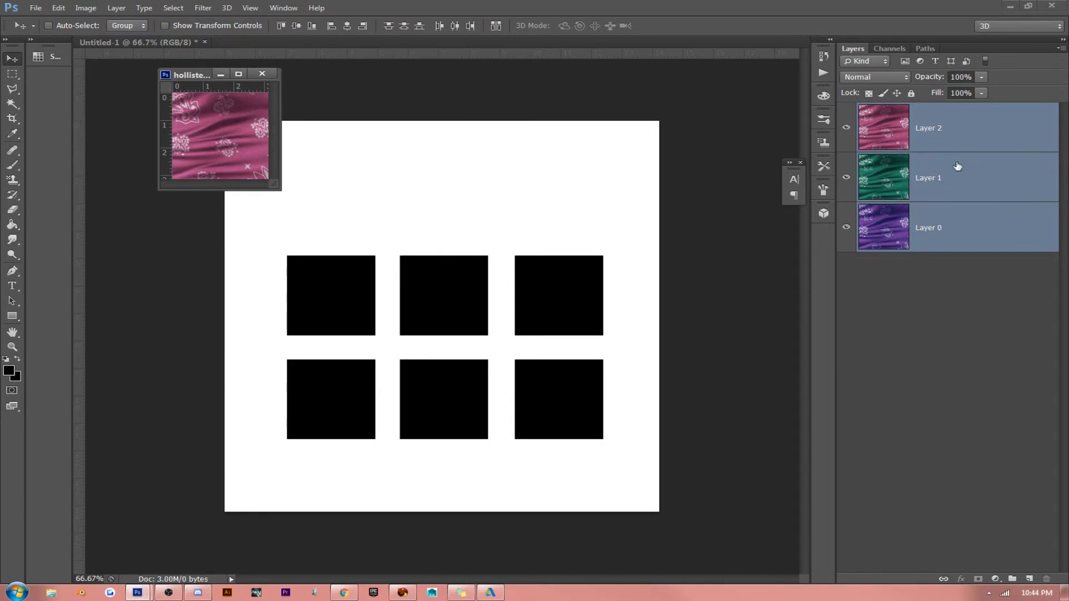
{"action": "left_click_drag", "start_coordinate": [957, 166], "coordinate": [323, 288]}
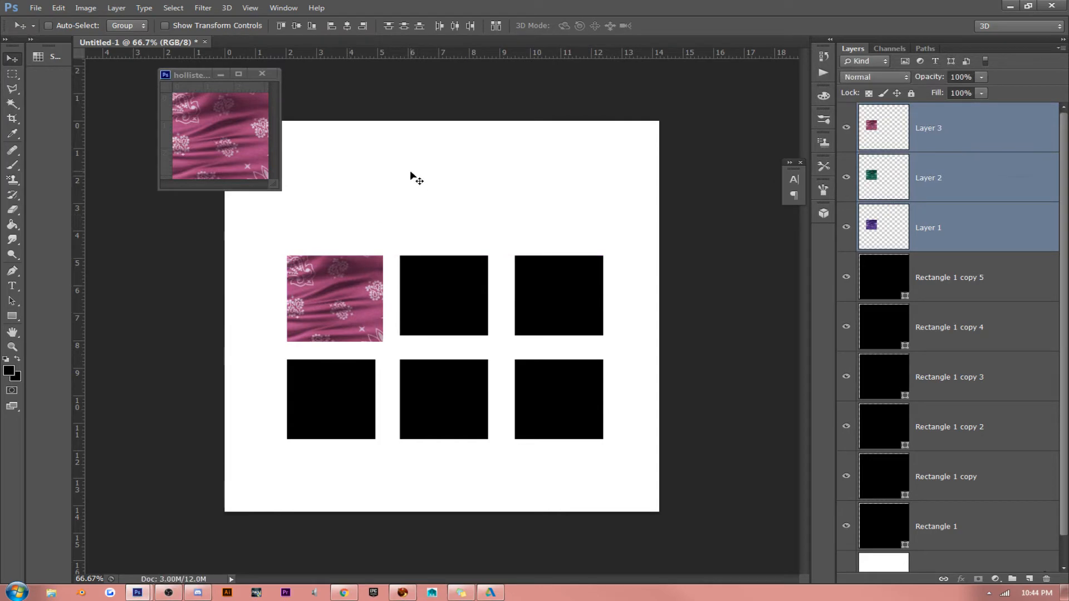
Step: Scale the three copied fabric layers to the size of a black rectangle, reducing their height to 92.48%
{"action": "key", "text": "ctrl+t"}
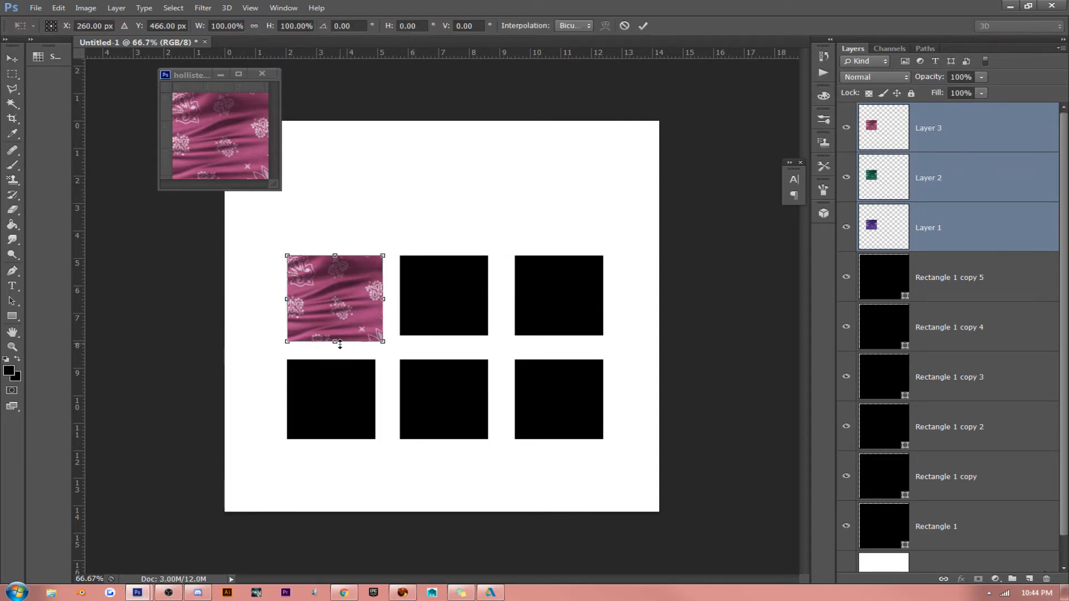
{"action": "mouse_move", "coordinate": [339, 344]}
{"action": "left_mouse_down"}
{"action": "mouse_move", "coordinate": [341, 303]}
{"action": "mouse_move", "coordinate": [340, 336]}
{"action": "left_mouse_up"}
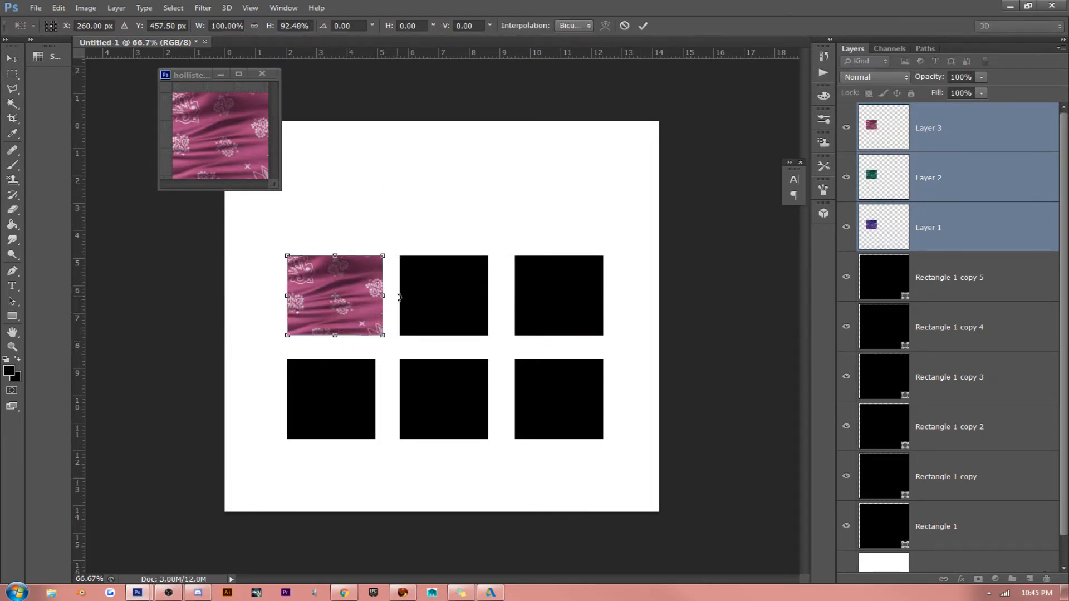
{"action": "left_click_drag", "start_coordinate": [400, 297], "coordinate": [446, 314]}
{"action": "key", "text": "Return"}
Step: Spread the swatches along the upper row, with pink over the middle rectangle and green over the right one
{"action": "left_click", "coordinate": [962, 128]}
{"action": "left_click", "coordinate": [987, 174]}
{"action": "left_click_drag", "start_coordinate": [365, 304], "coordinate": [594, 304]}
{"action": "left_click", "coordinate": [262, 74]}
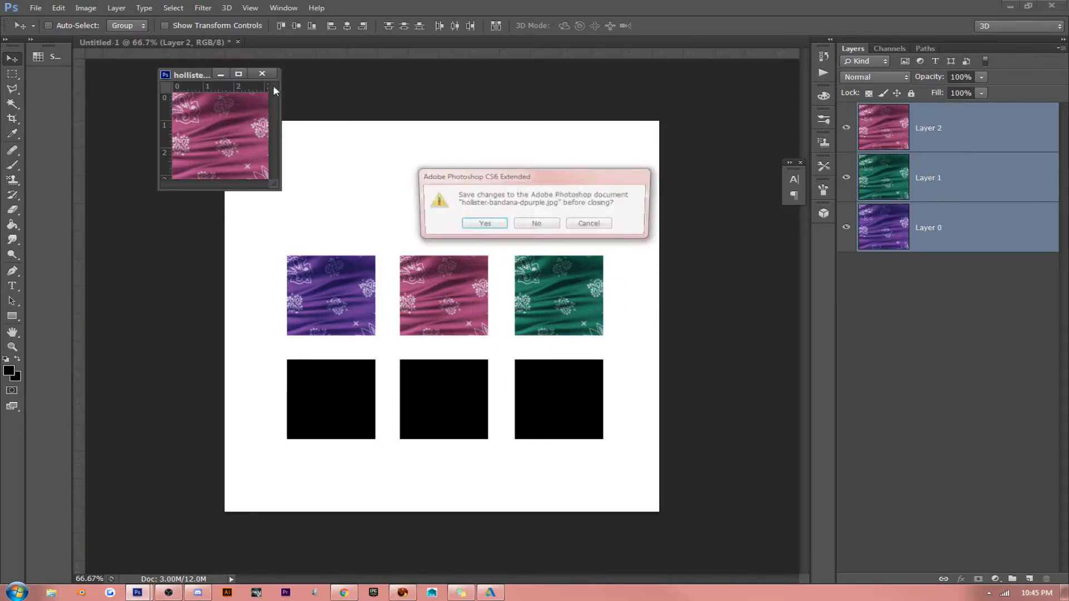
{"action": "left_click", "coordinate": [591, 227]}
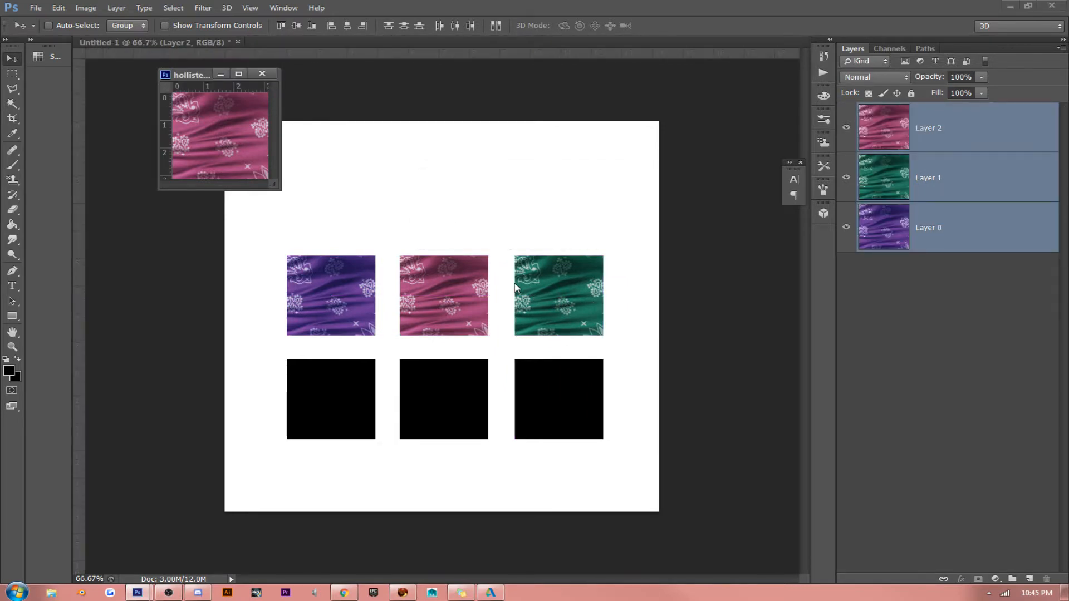
{"action": "left_click", "coordinate": [497, 246]}
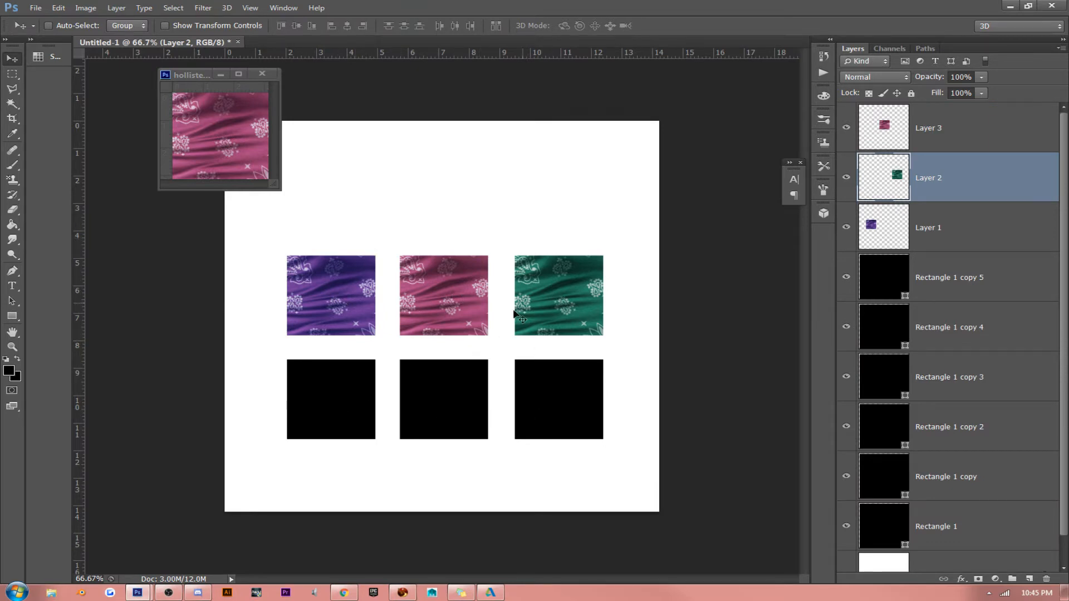
Step: Undo the crop and the Background conversion in hollister-bandana-dpurple.jpg to restore the full bandana image
{"action": "left_click", "coordinate": [226, 116]}
{"action": "key", "text": "ctrl+alt+z"}
{"action": "key", "text": "ctrl+alt+z"}
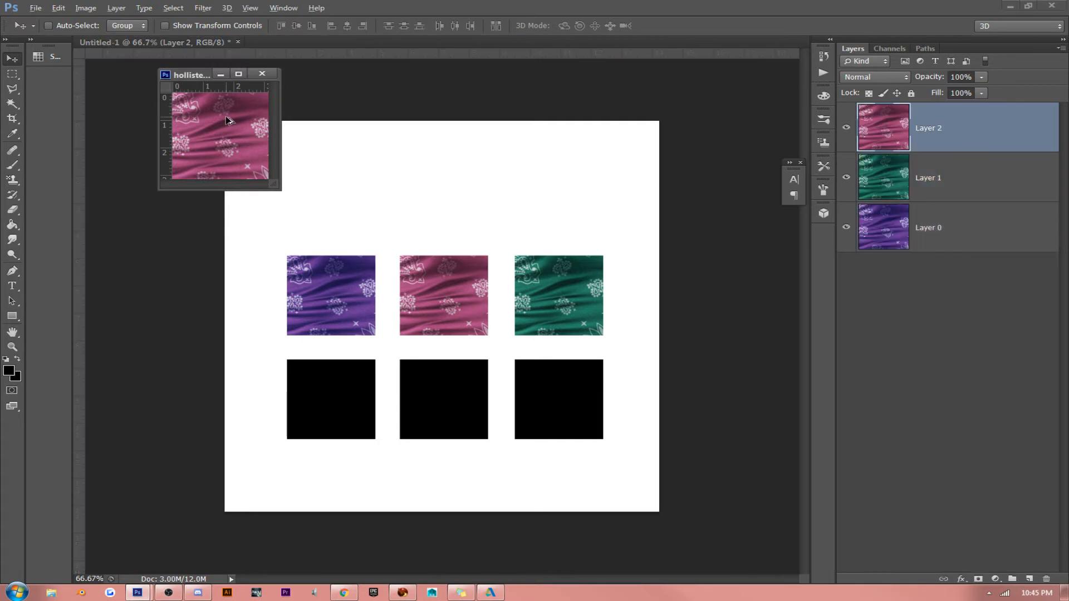
{"action": "key", "text": "ctrl+alt+z"}
Step: Place the restored bandana window partly over Untitled-1, keeping the purple swatch in view, and make Untitled-1 active
{"action": "left_click_drag", "start_coordinate": [367, 77], "coordinate": [1068, 90]}
{"action": "left_click", "coordinate": [557, 282]}
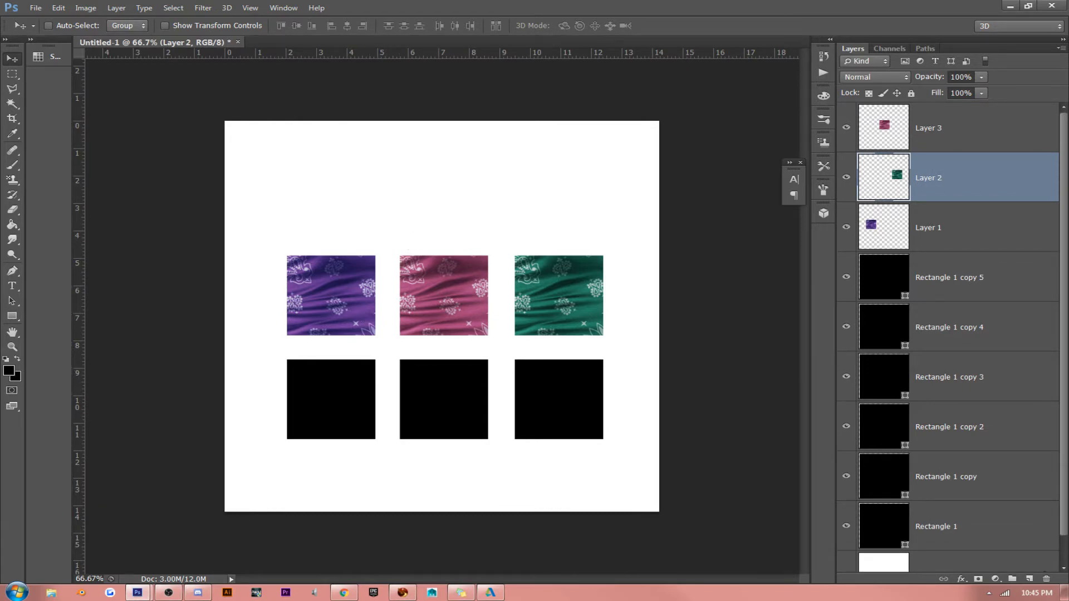
{"action": "left_click_drag", "start_coordinate": [1068, 111], "coordinate": [479, 110]}
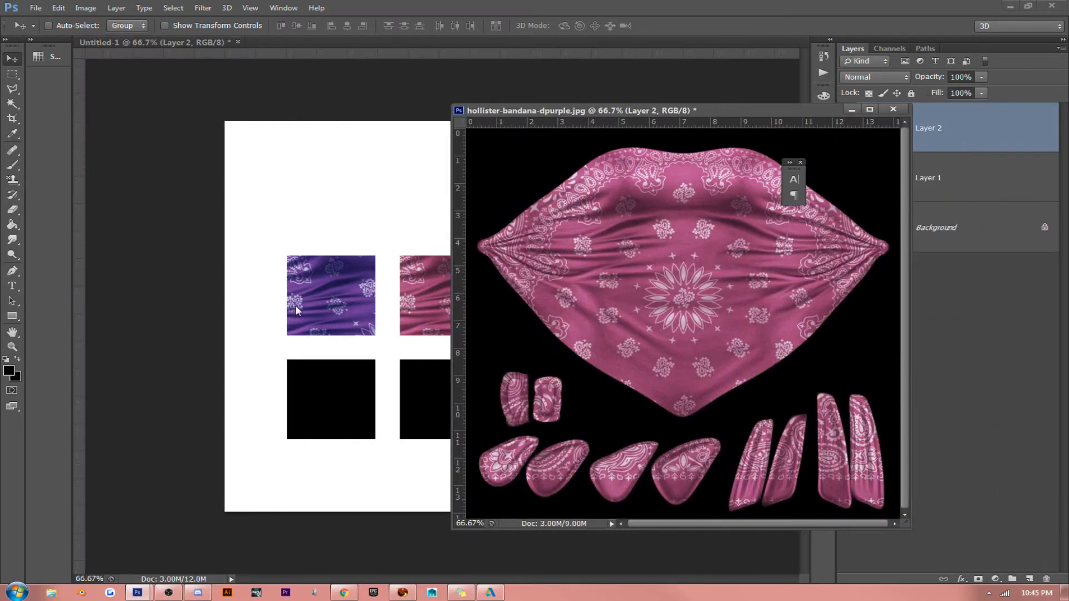
{"action": "left_click", "coordinate": [324, 290]}
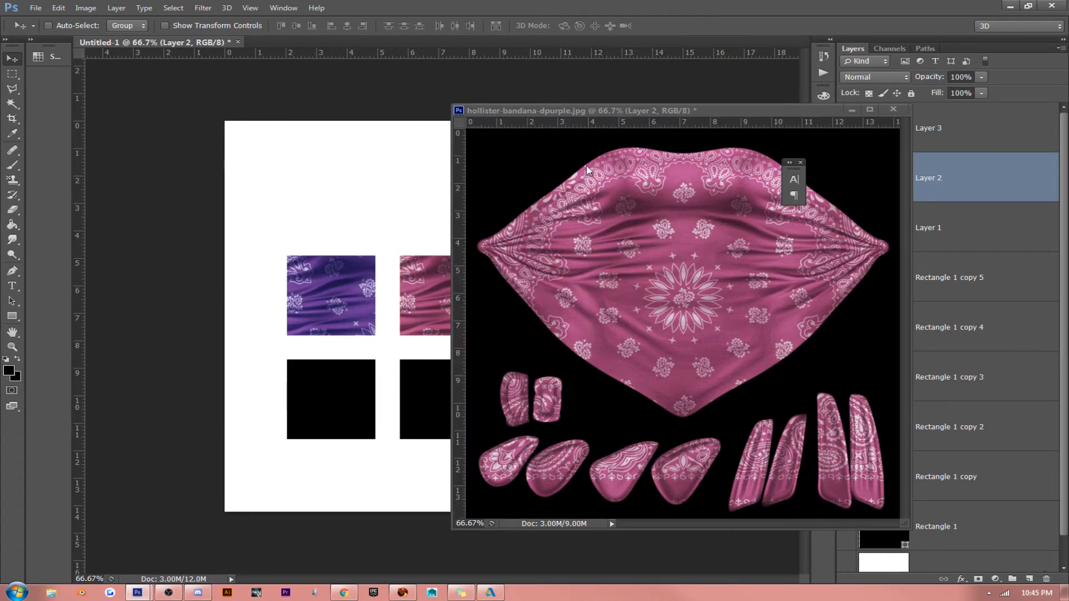
Step: Copy all three bandana layers from hollister-bandana-dpurple.jpg into Untitled-1 and close the bandana file
{"action": "left_click", "coordinate": [612, 119]}
{"action": "left_click_drag", "start_coordinate": [613, 119], "coordinate": [570, 110]}
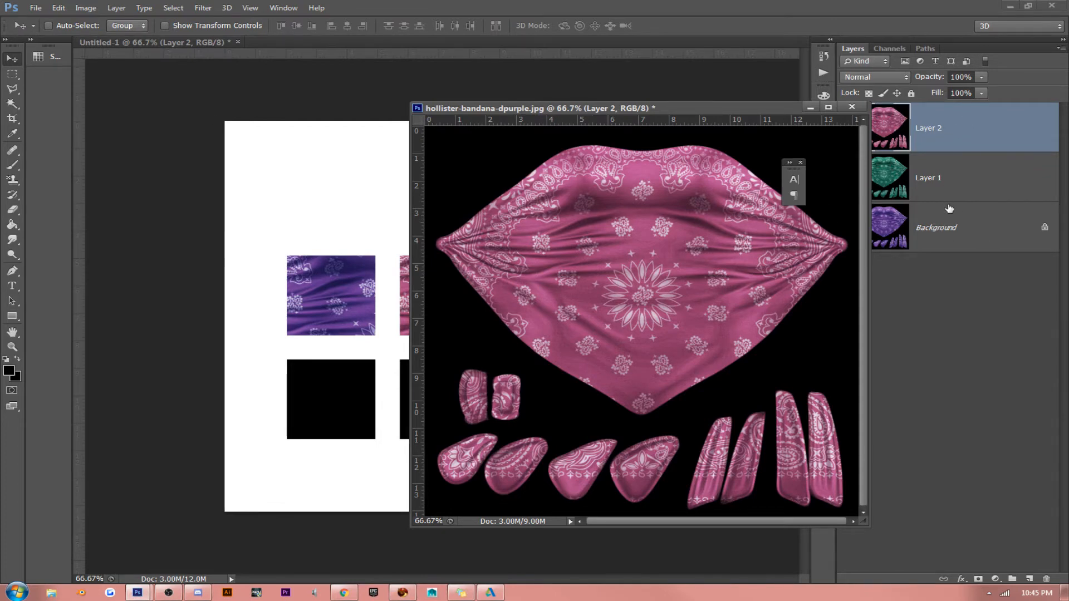
{"action": "left_click", "coordinate": [954, 228], "text": "shift"}
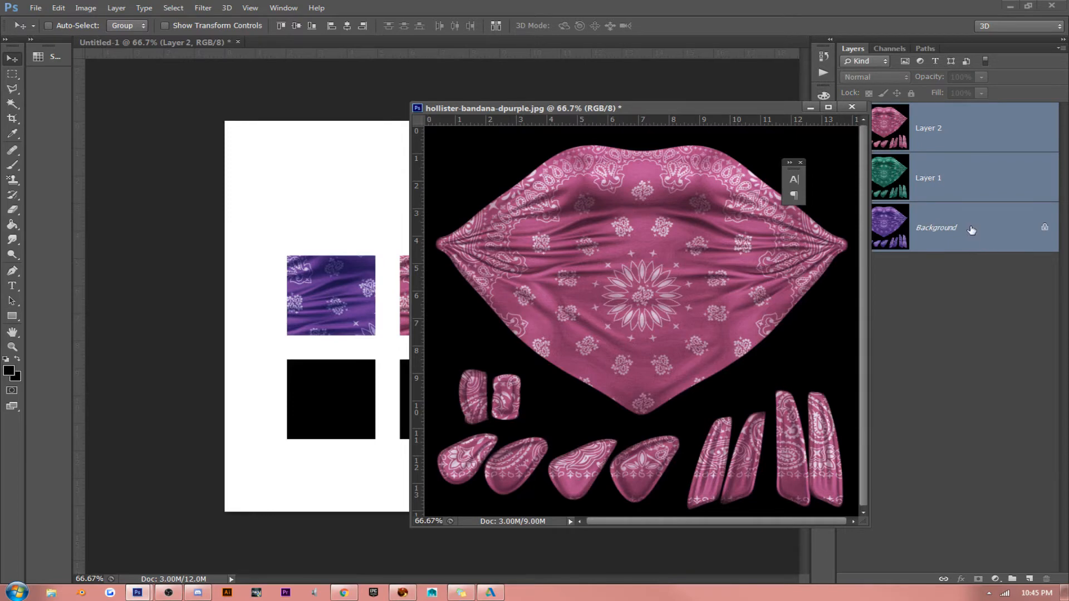
{"action": "left_click_drag", "start_coordinate": [972, 210], "coordinate": [412, 303]}
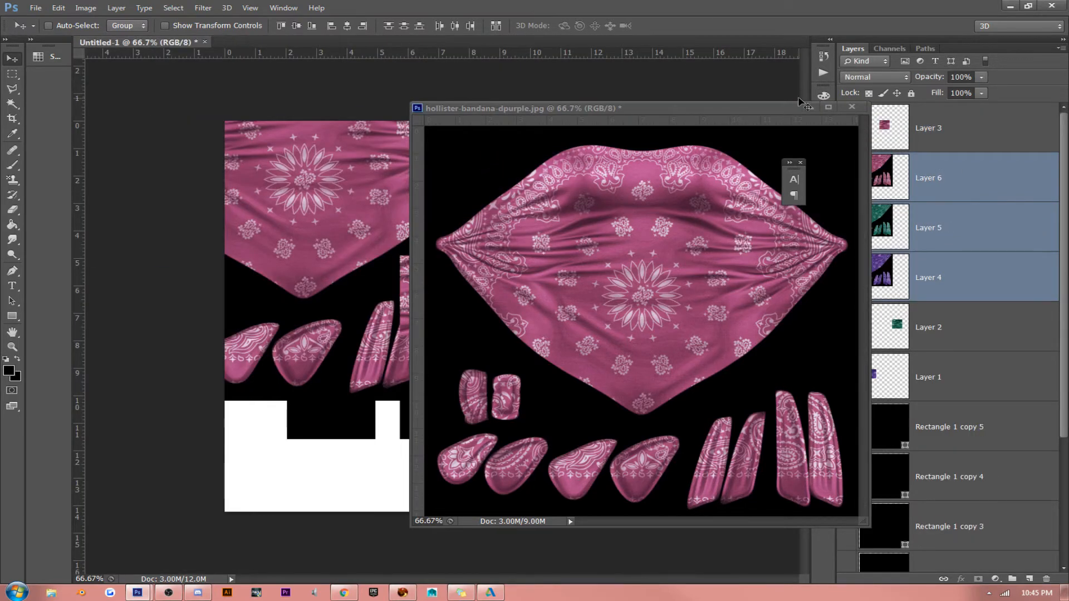
{"action": "left_click", "coordinate": [850, 106]}
{"action": "key", "text": "Return"}
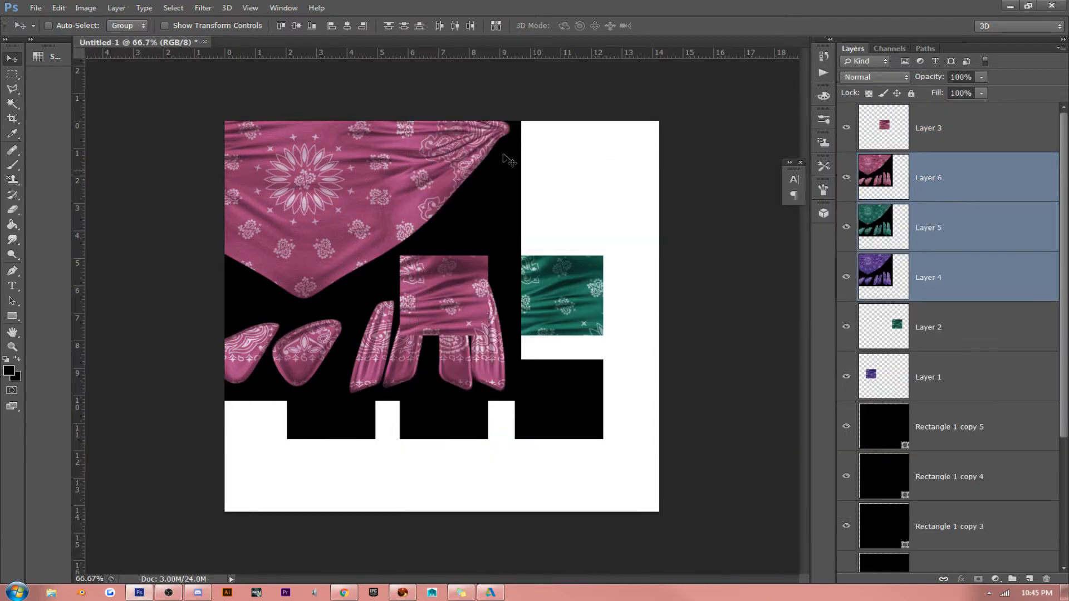
Step: Shift the three copied bandana layers over the row of rectangles and place them above Layer 3 in the stack
{"action": "left_click_drag", "start_coordinate": [332, 174], "coordinate": [501, 209]}
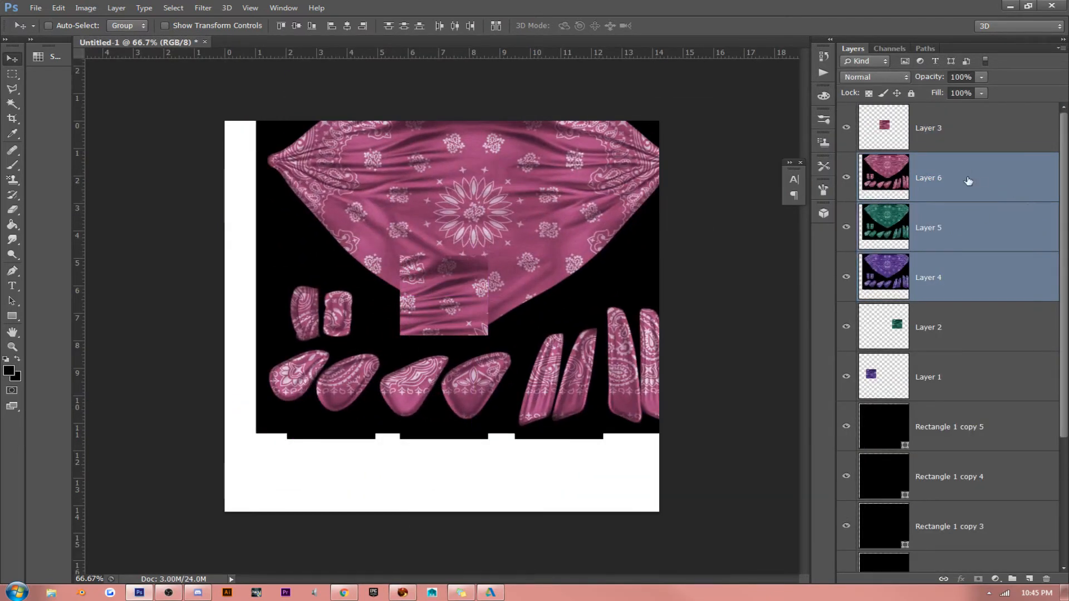
{"action": "left_click_drag", "start_coordinate": [900, 179], "coordinate": [964, 106]}
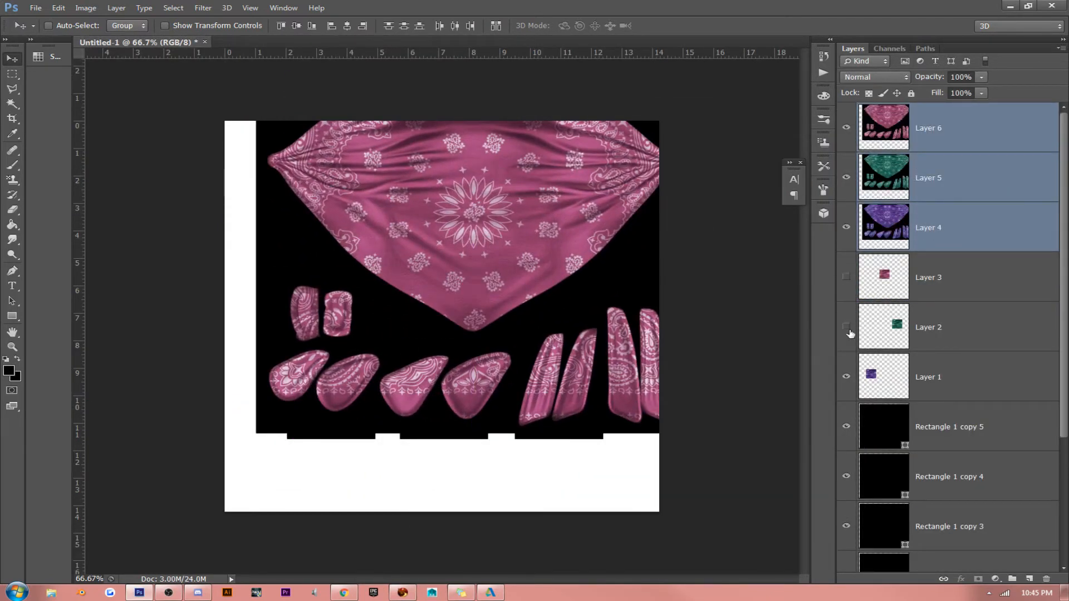
Step: Delete the old swatch Layers 1, 2 and 3 together with Rectangle 1 copy 3, copy 4 and copy 5
{"action": "left_click", "coordinate": [846, 376]}
{"action": "scroll", "coordinate": [941, 300], "scroll_direction": "down", "scroll_amount": 3}
{"action": "scroll", "coordinate": [947, 278], "scroll_direction": "up", "scroll_amount": 3}
{"action": "left_click", "coordinate": [948, 277]}
{"action": "scroll", "coordinate": [963, 382], "scroll_direction": "down", "scroll_amount": 3}
{"action": "left_click", "coordinate": [947, 359], "text": "shift"}
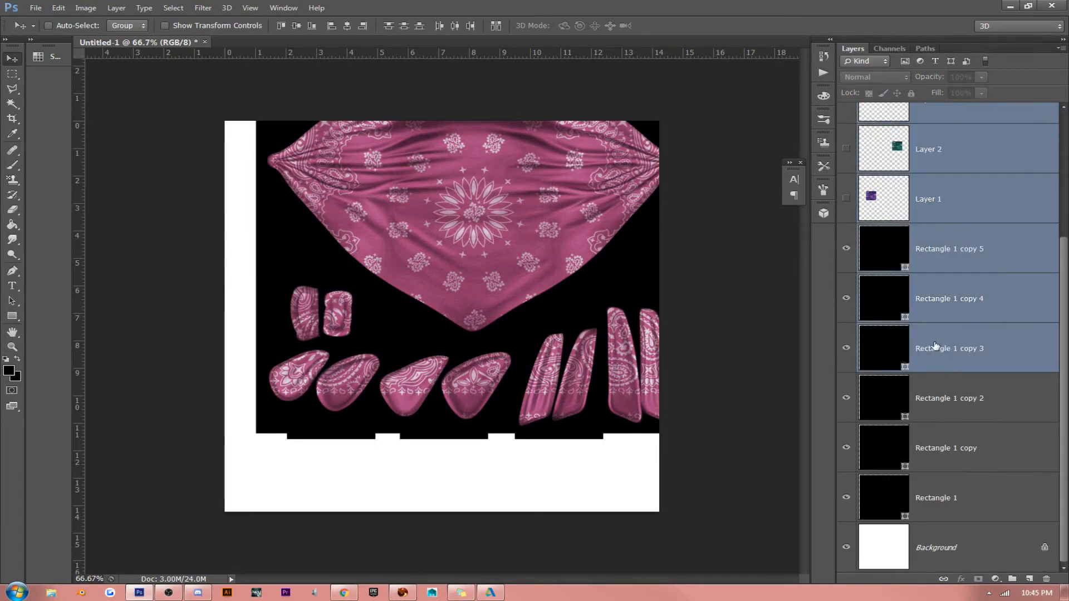
{"action": "key", "text": "Delete"}
Step: Hide Layers 6 and 5 and place the purple Layer 4 directly above Rectangle 1 in the stack
{"action": "left_click", "coordinate": [946, 236]}
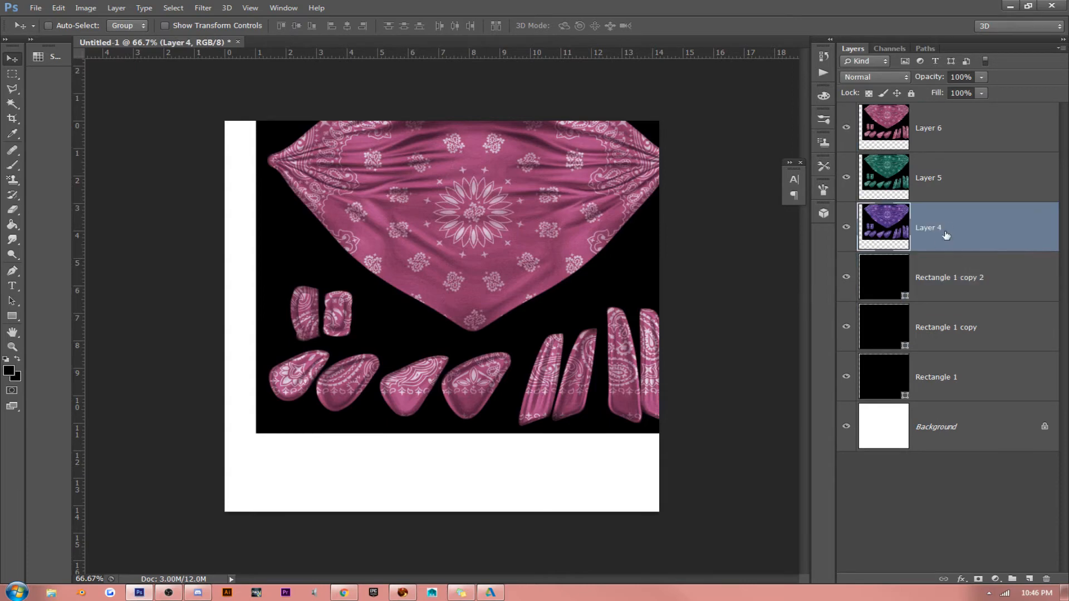
{"action": "left_click", "coordinate": [846, 127]}
{"action": "left_click", "coordinate": [846, 177]}
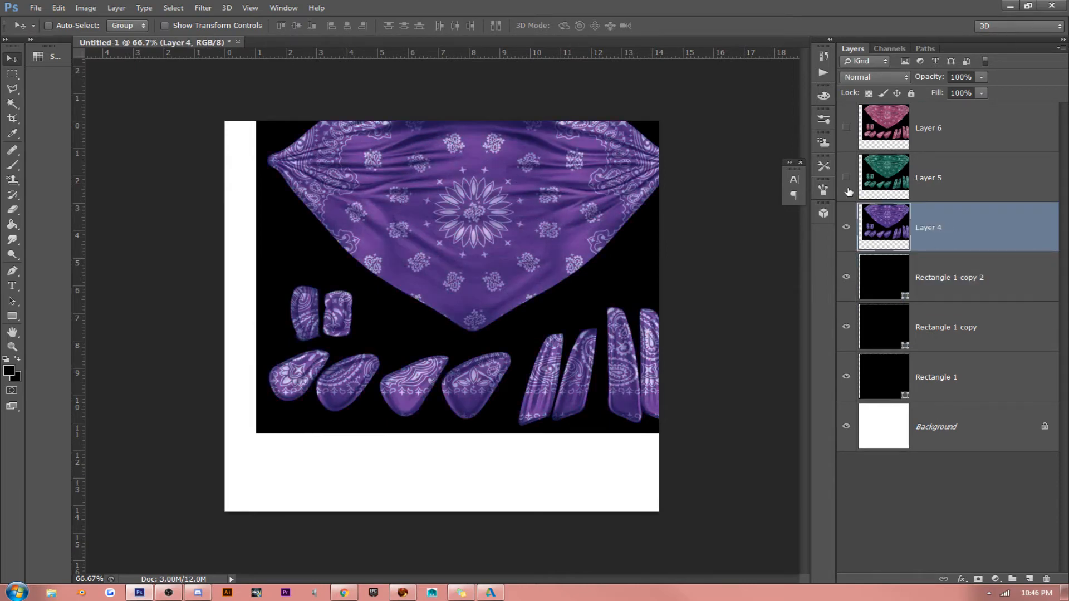
{"action": "left_click", "coordinate": [846, 227]}
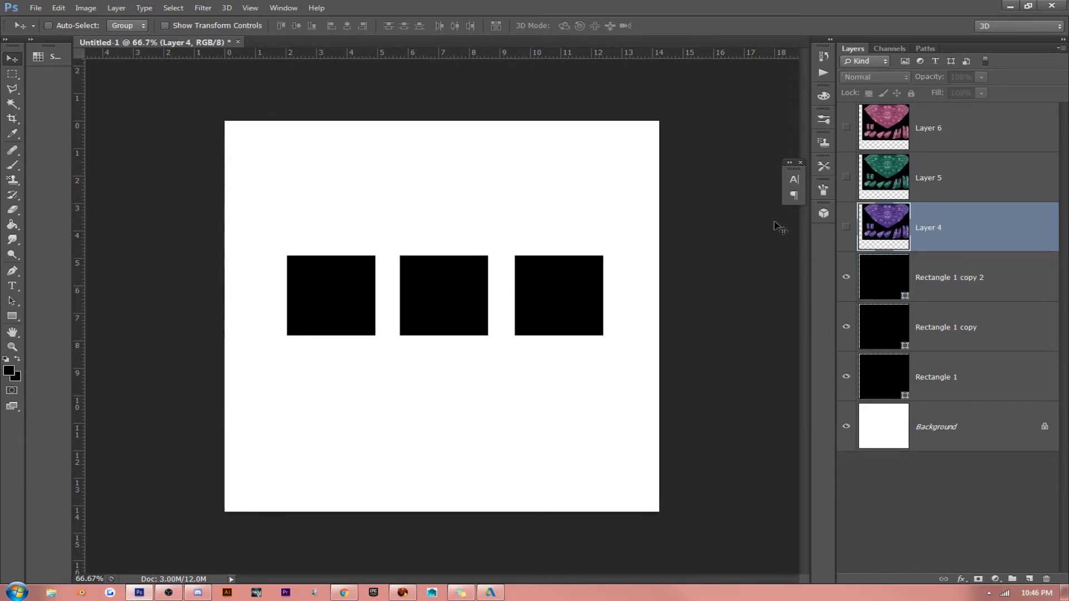
{"action": "left_click", "coordinate": [846, 227]}
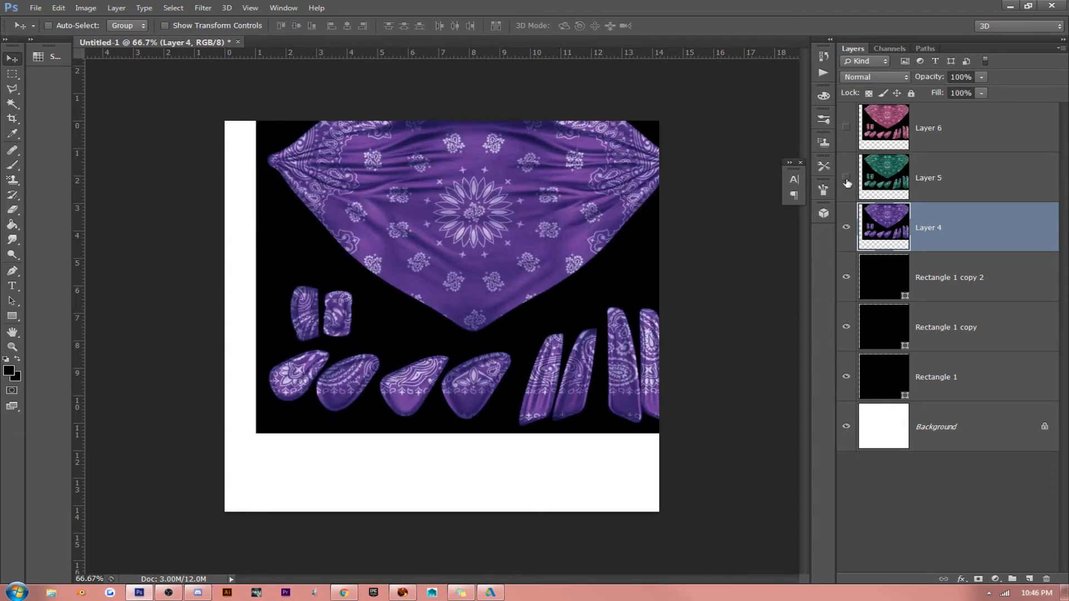
{"action": "left_click_drag", "start_coordinate": [934, 243], "coordinate": [1002, 347]}
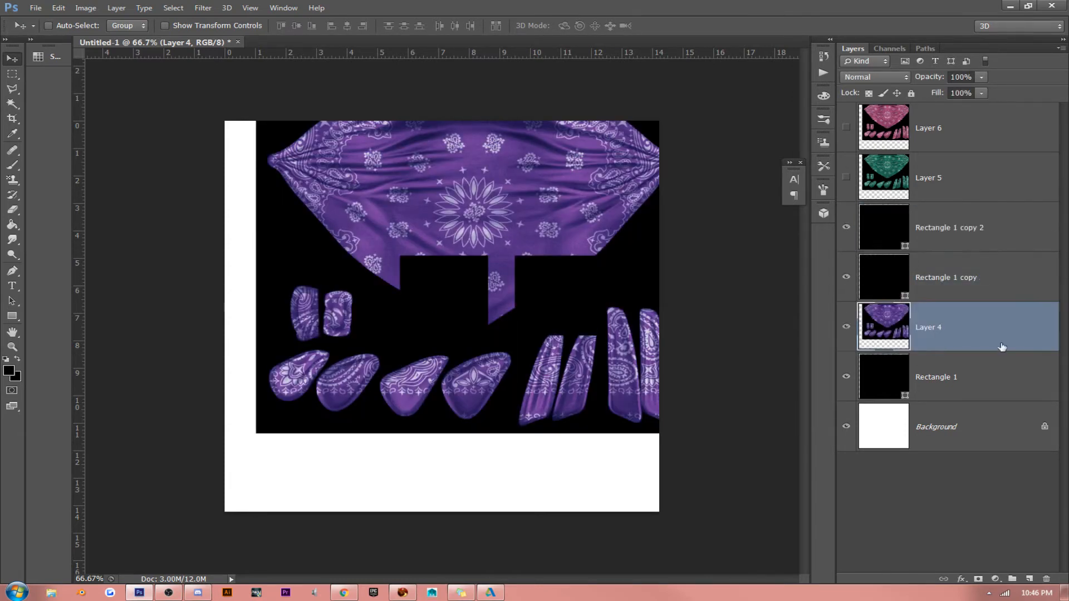
Step: Place the pink Layer 6 directly above Rectangle 1 copy, and show only green Layer 5 and Rectangle 1 copy 2 over the Background
{"action": "left_click", "coordinate": [933, 134]}
{"action": "left_click", "coordinate": [846, 127]}
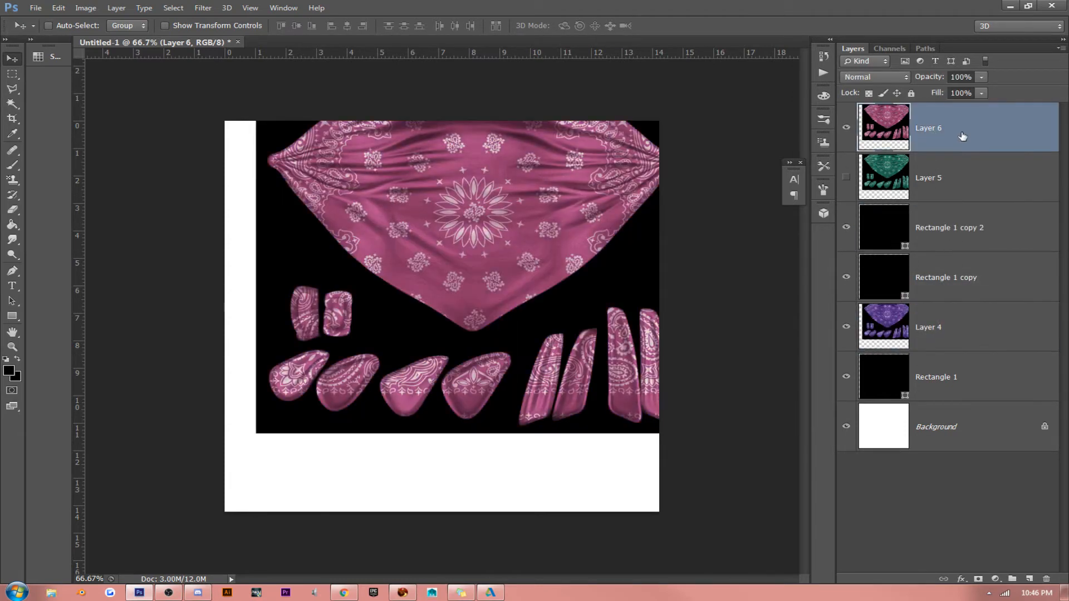
{"action": "left_click_drag", "start_coordinate": [900, 139], "coordinate": [961, 252]}
{"action": "left_click", "coordinate": [966, 129]}
{"action": "left_click", "coordinate": [846, 127]}
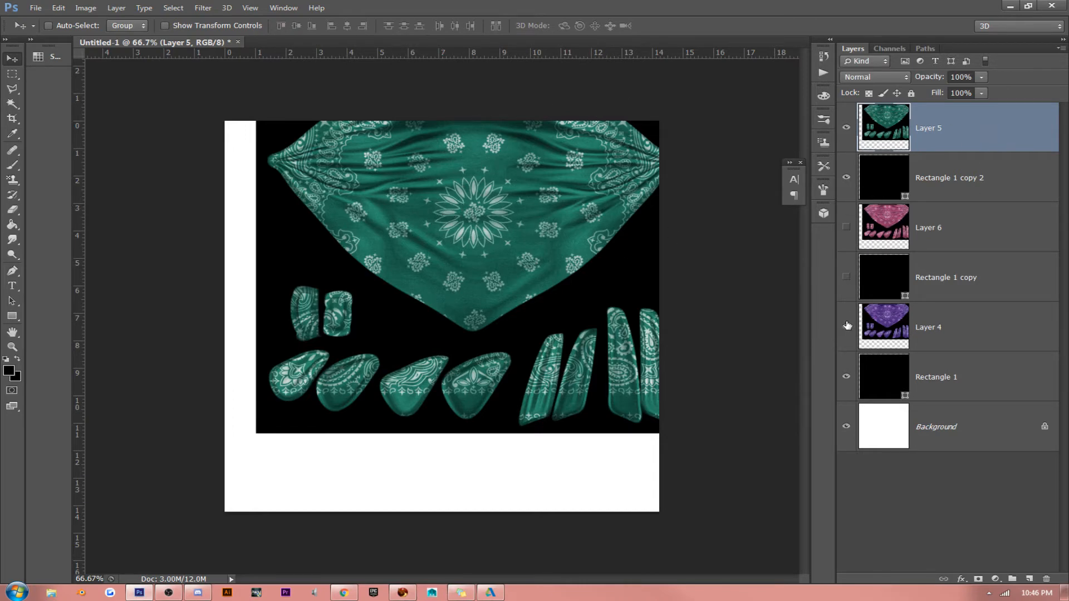
Step: Position the green bandana over the right rectangle and clip Layer 5 to Rectangle 1 copy 2
{"action": "left_click_drag", "start_coordinate": [561, 230], "coordinate": [200, 215]}
{"action": "left_click_drag", "start_coordinate": [312, 238], "coordinate": [329, 305]}
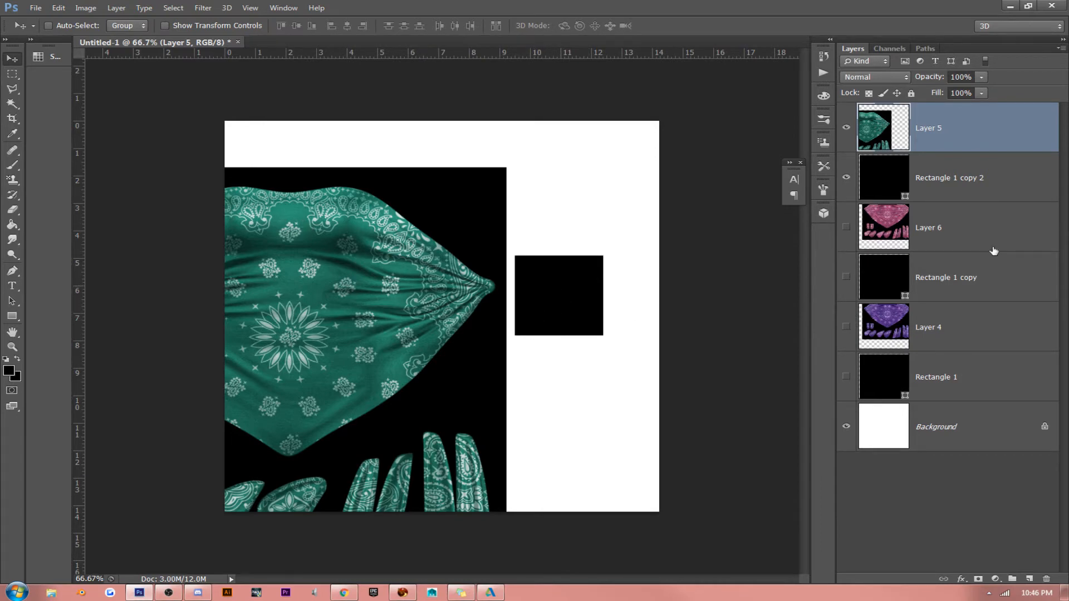
{"action": "left_click_drag", "start_coordinate": [401, 249], "coordinate": [520, 261]}
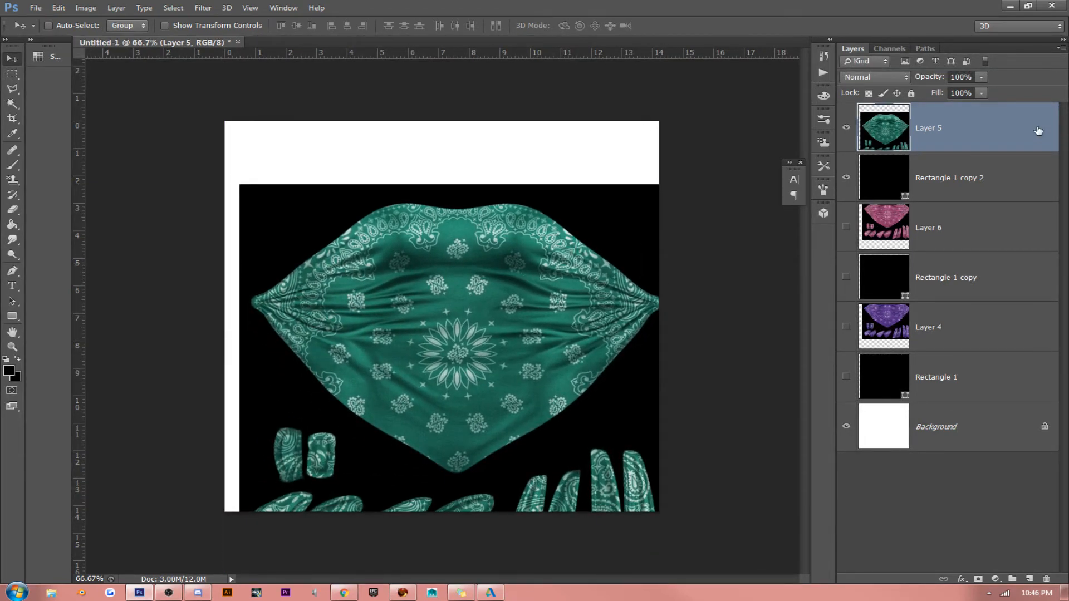
{"action": "left_click", "coordinate": [940, 151], "text": "alt"}
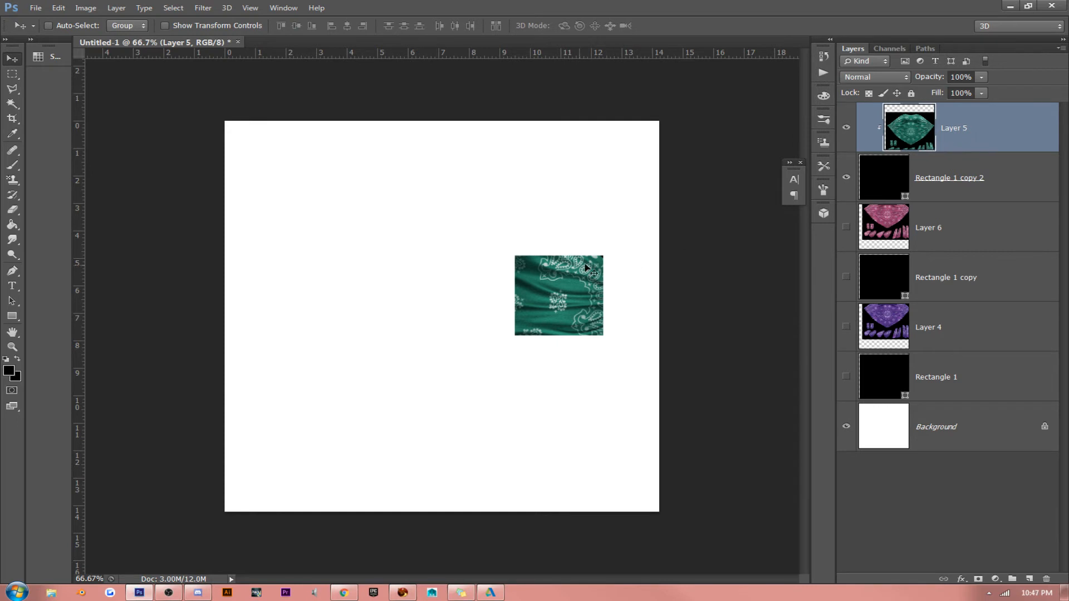
Step: Shift the green bandana inside its clipping rectangle until folded, patterned fabric fills the whole swatch
{"action": "left_click_drag", "start_coordinate": [557, 284], "coordinate": [604, 281]}
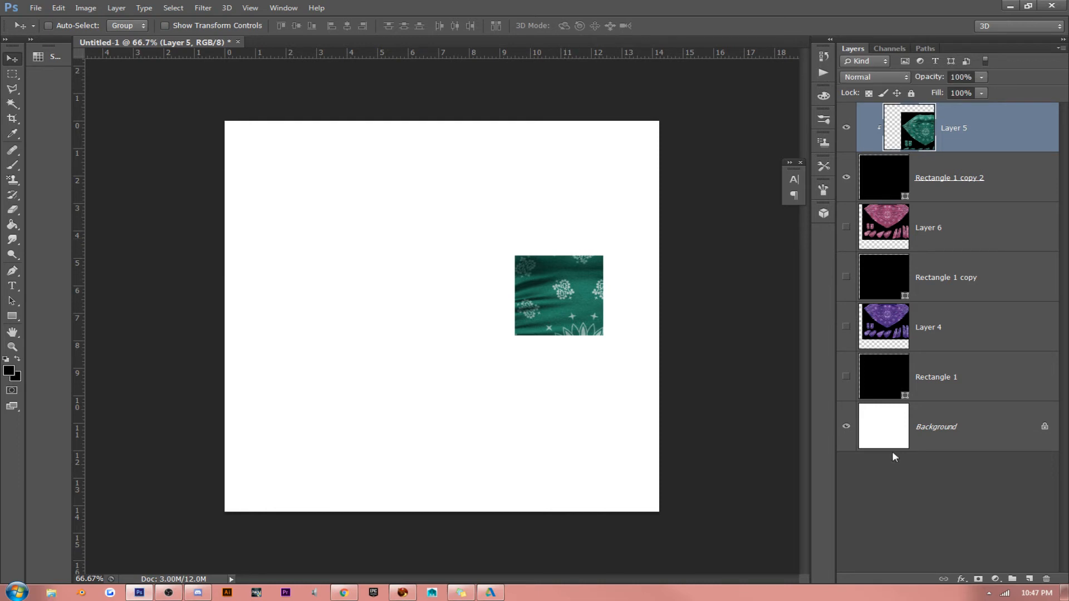
{"action": "left_click_drag", "start_coordinate": [588, 298], "coordinate": [500, 305]}
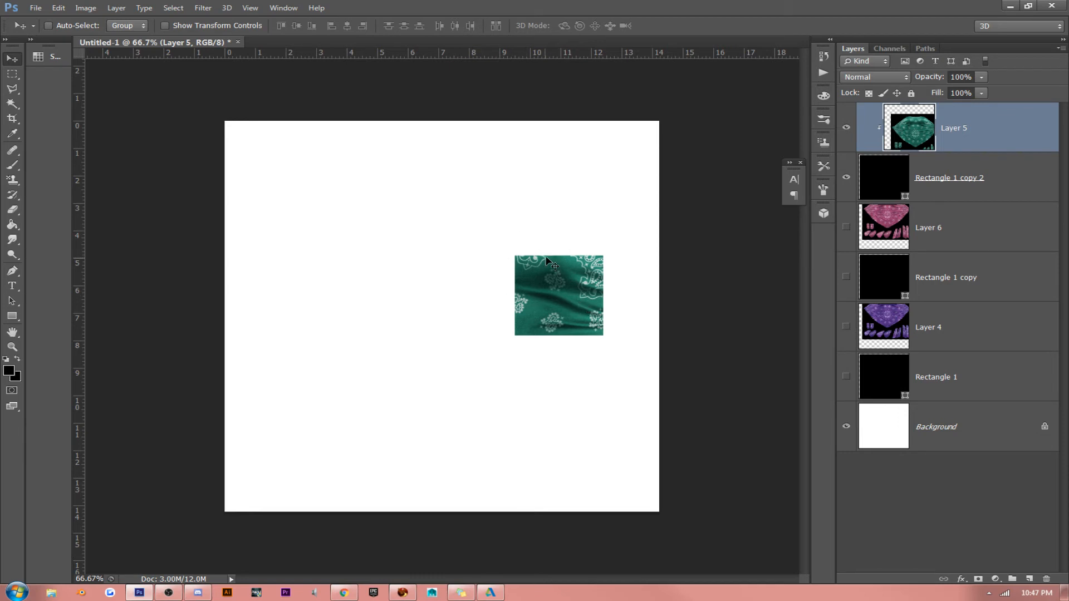
{"action": "left_click_drag", "start_coordinate": [551, 277], "coordinate": [633, 289]}
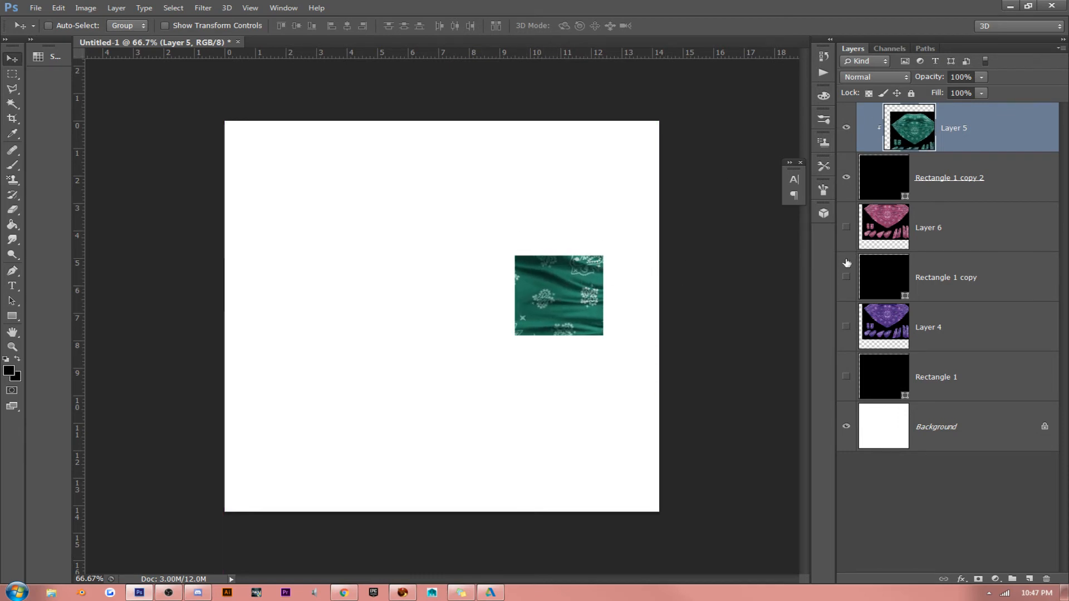
Step: Show Rectangle 1 copy and the pink Layer 6 above it
{"action": "left_click", "coordinate": [847, 276]}
{"action": "left_click", "coordinate": [933, 276]}
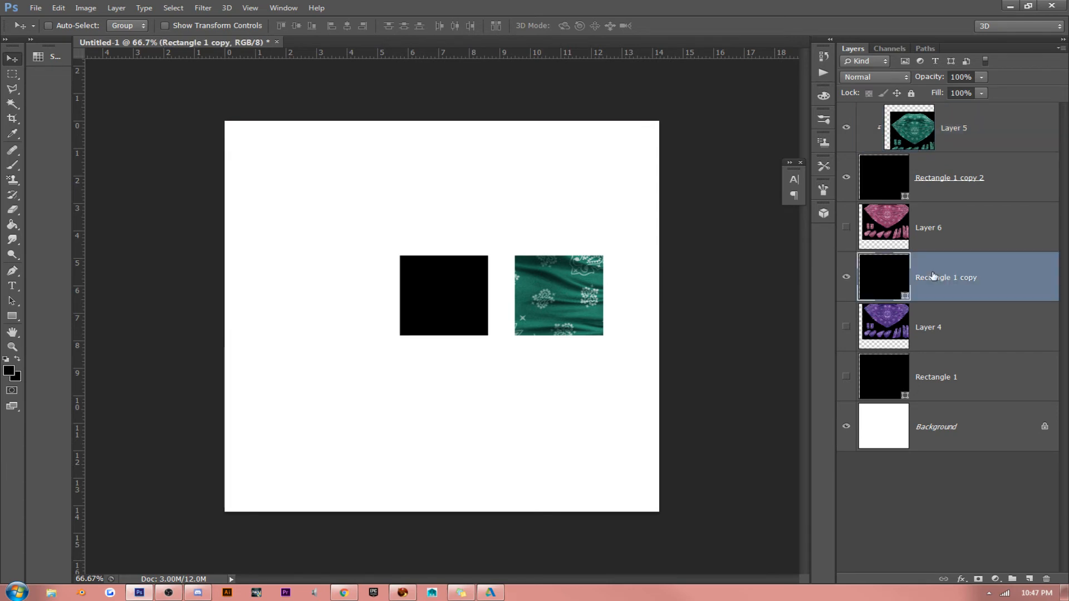
{"action": "left_click", "coordinate": [847, 227]}
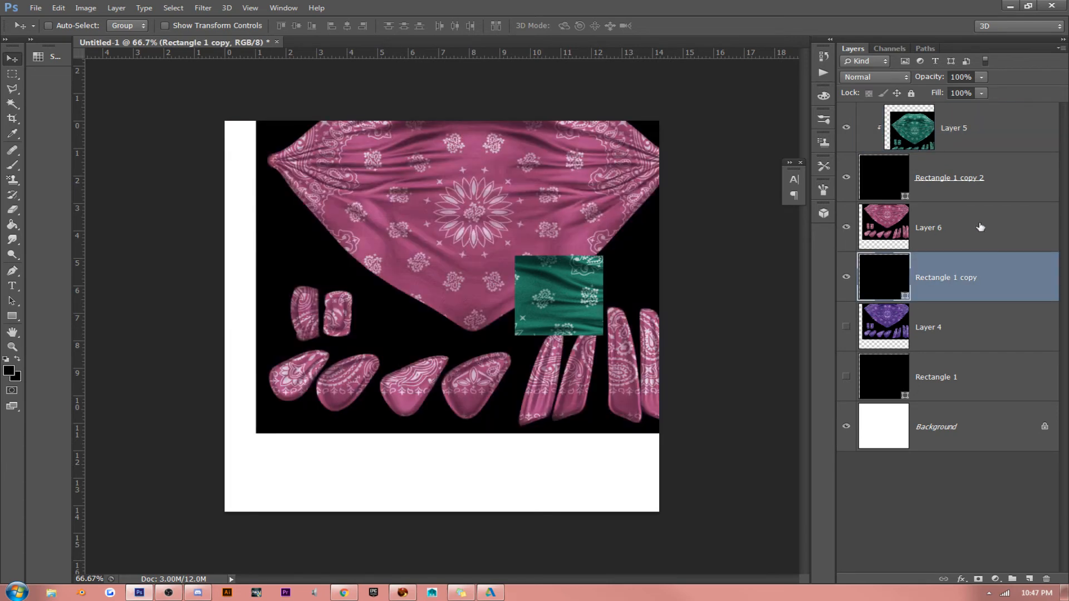
{"action": "left_click", "coordinate": [846, 227]}
{"action": "left_click", "coordinate": [846, 227]}
{"action": "left_click", "coordinate": [847, 227]}
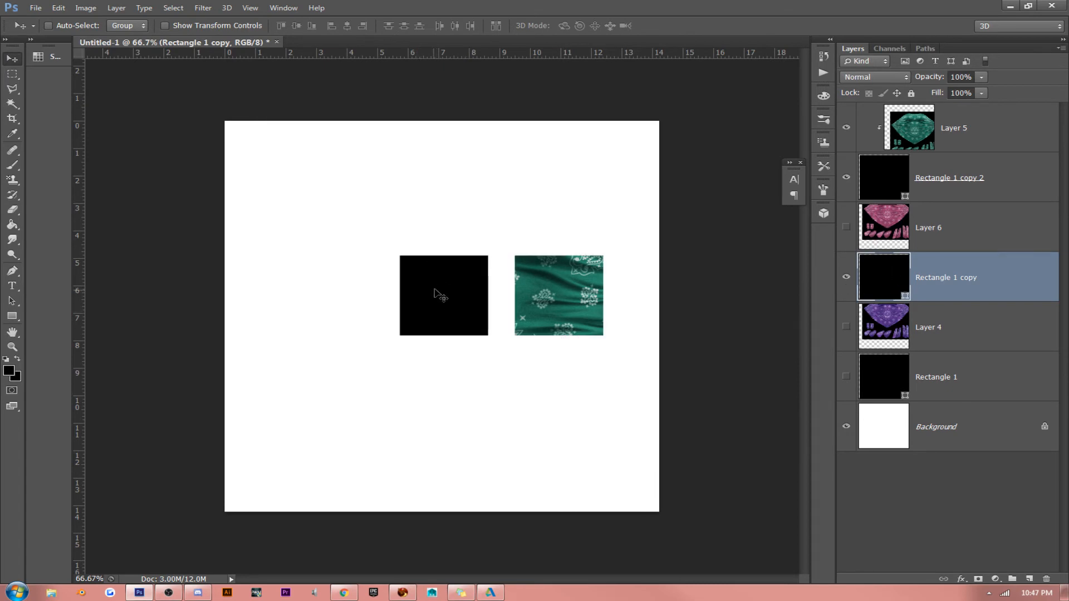
{"action": "left_click", "coordinate": [846, 228]}
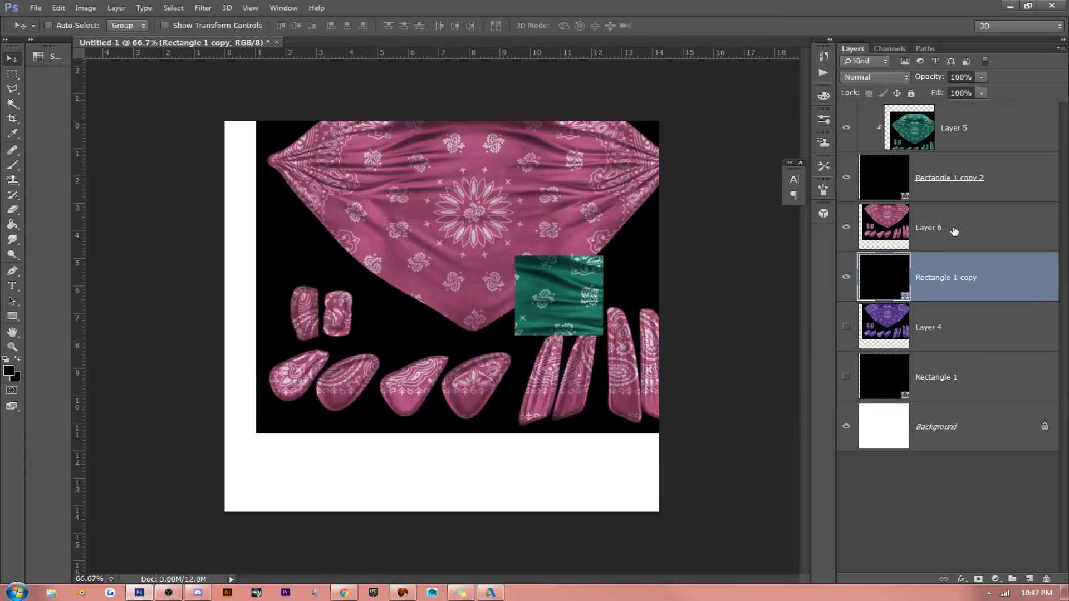
Step: Clip the pink Layer 6 to Rectangle 1 copy and shift the bandana so fabric fills the middle rectangle
{"action": "left_click", "coordinate": [953, 229]}
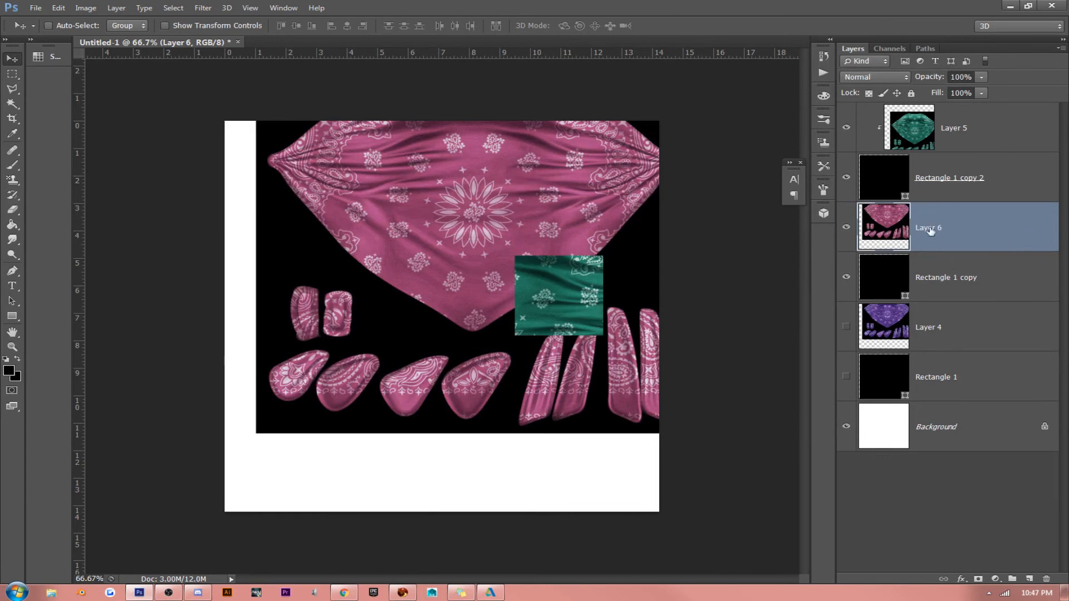
{"action": "left_click_drag", "start_coordinate": [961, 235], "coordinate": [978, 249]}
{"action": "left_click", "coordinate": [966, 251], "text": "alt"}
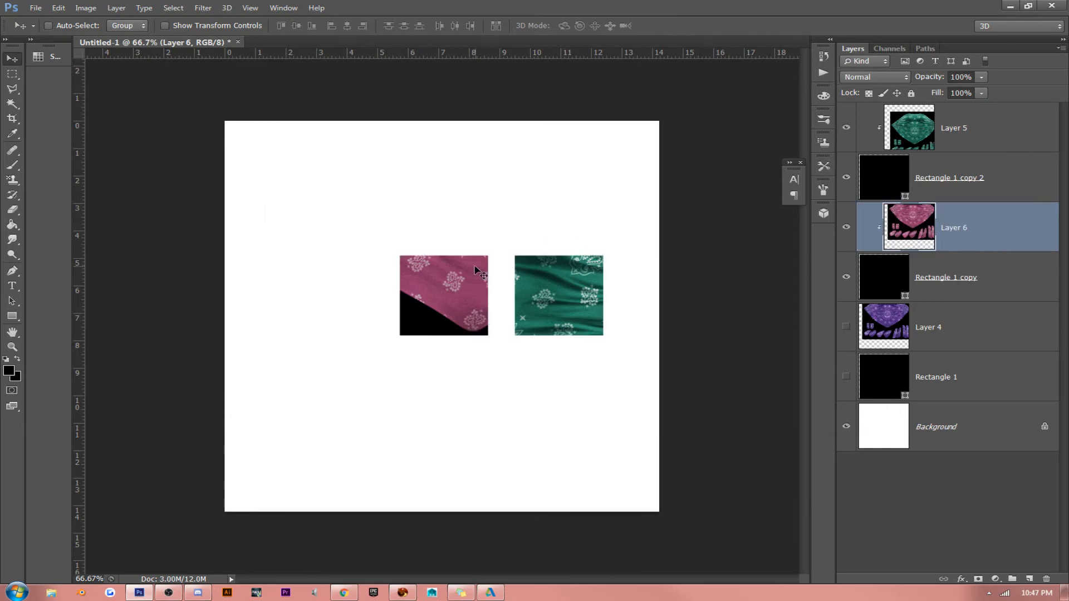
{"action": "left_click_drag", "start_coordinate": [422, 293], "coordinate": [495, 294]}
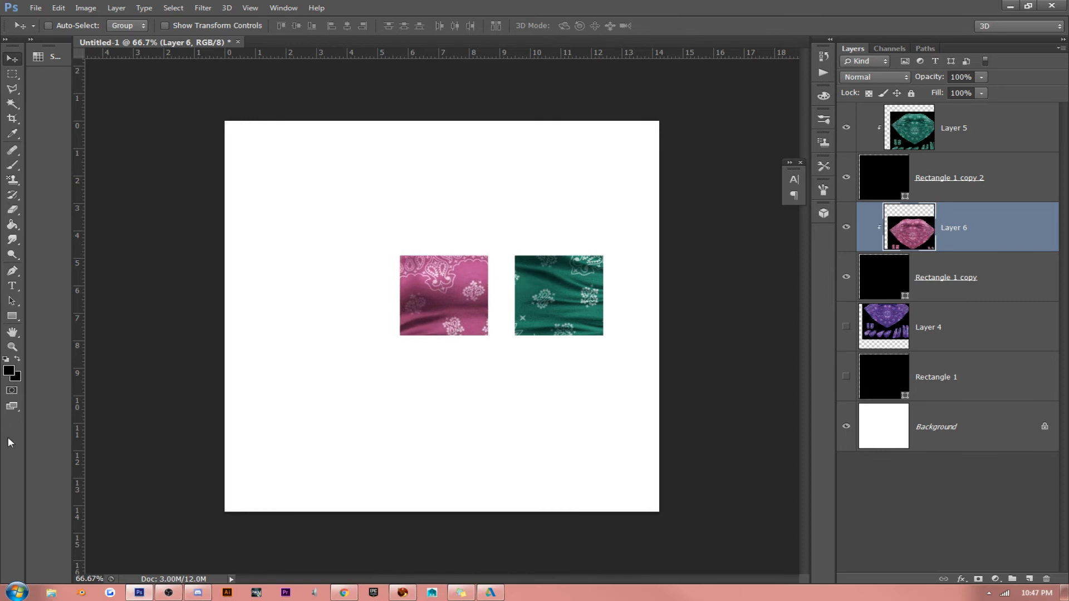
Step: Show Rectangle 1 and the purple Layer 4, and make Layer 4 the active layer
{"action": "left_click", "coordinate": [847, 377]}
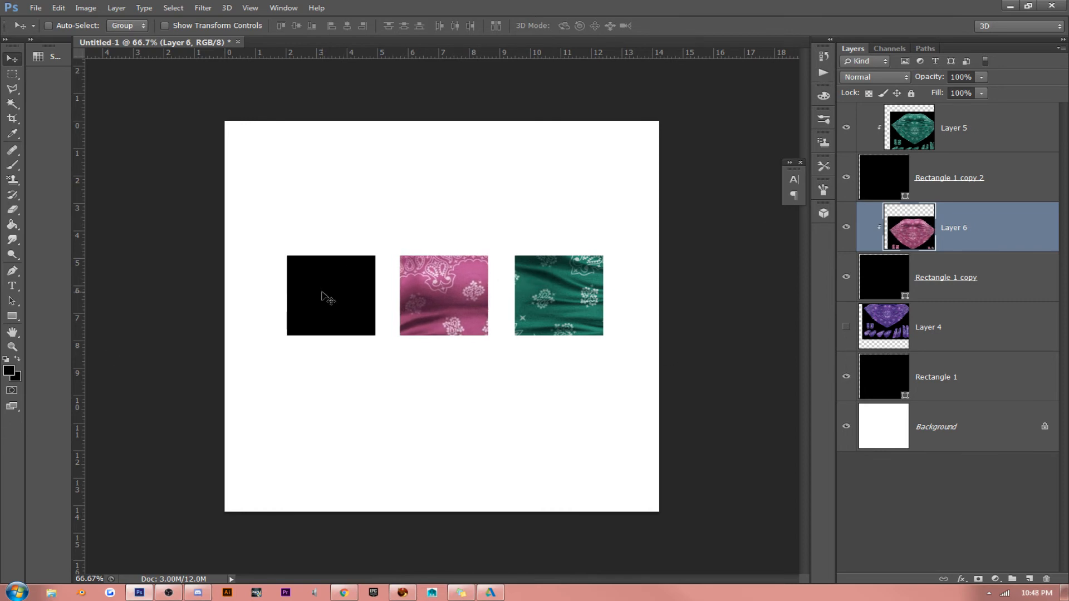
{"action": "left_click", "coordinate": [977, 378]}
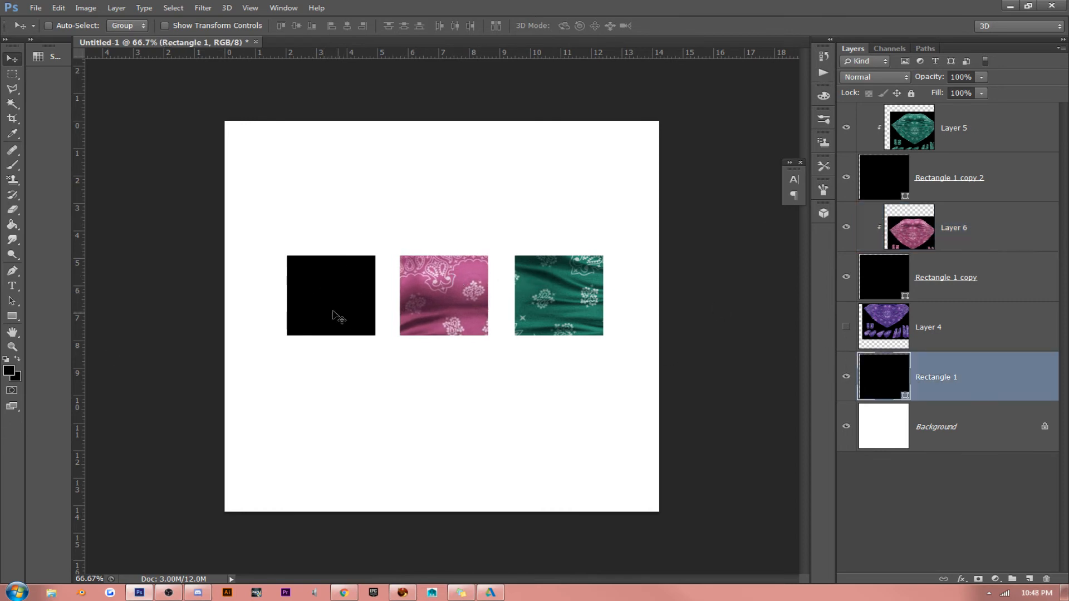
{"action": "left_click", "coordinate": [846, 327]}
{"action": "left_click", "coordinate": [986, 335]}
Step: Clip the purple Layer 4 to Rectangle 1 and shift the bandana so its folded upper fabric fills the left rectangle
{"action": "left_click_drag", "start_coordinate": [498, 210], "coordinate": [366, 250]}
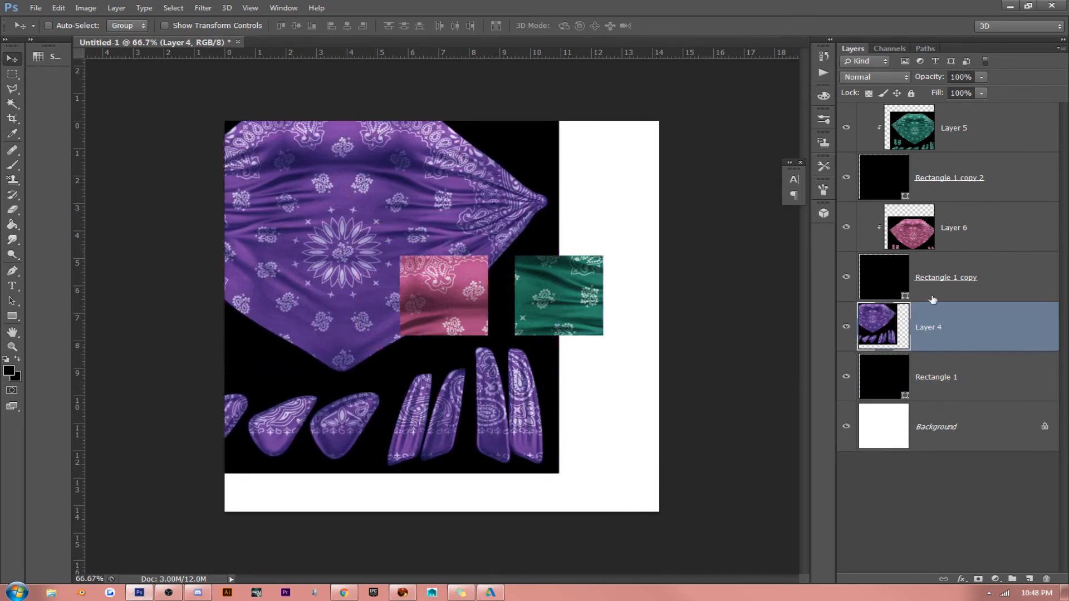
{"action": "left_click", "coordinate": [976, 347], "text": "alt"}
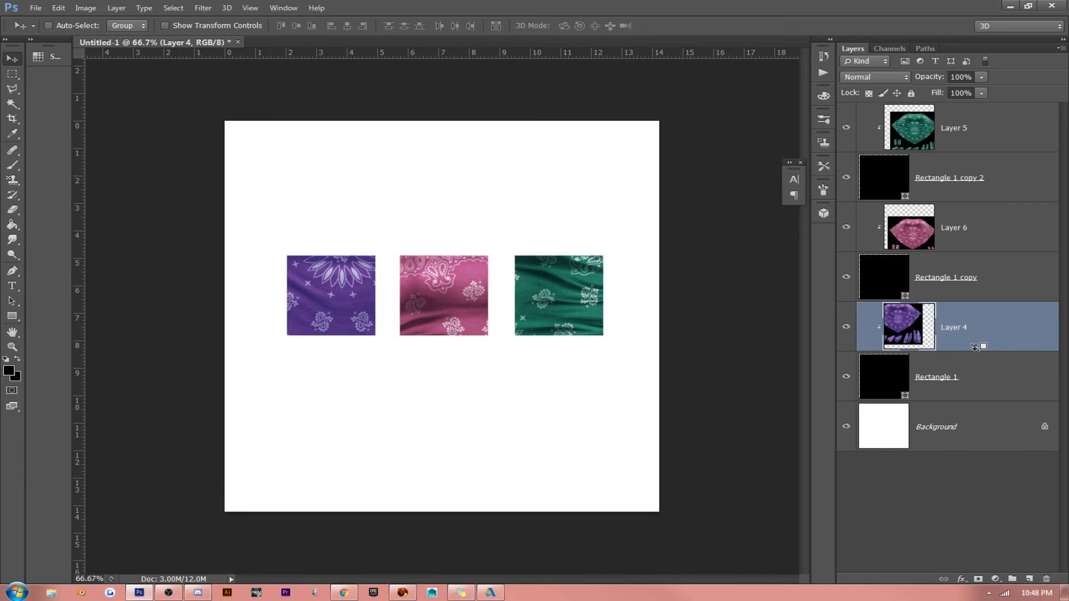
{"action": "left_click_drag", "start_coordinate": [332, 249], "coordinate": [334, 296]}
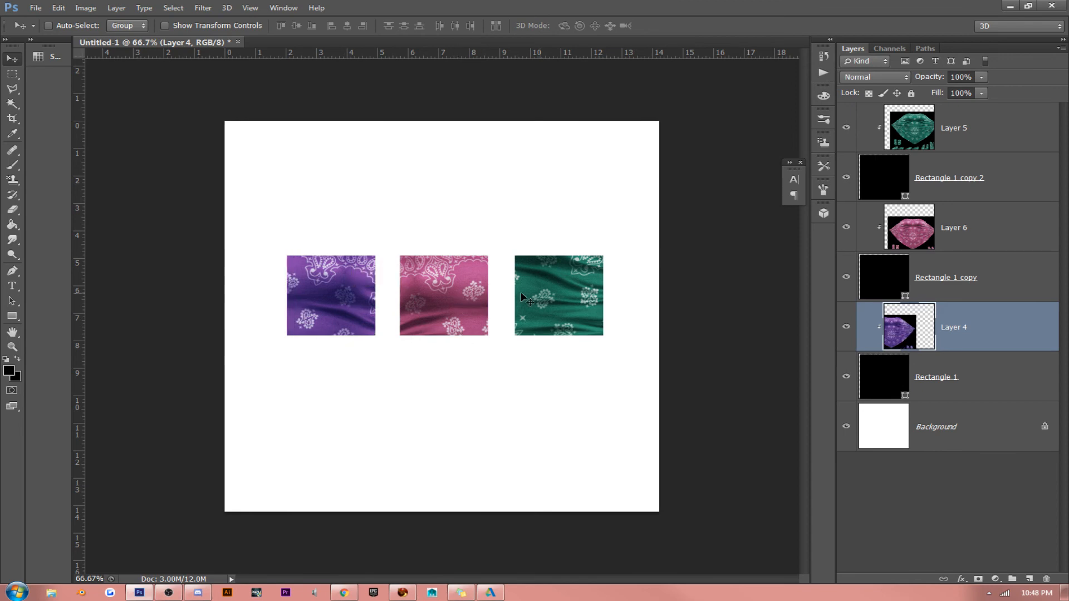
{"action": "left_click_drag", "start_coordinate": [227, 301], "coordinate": [378, 308]}
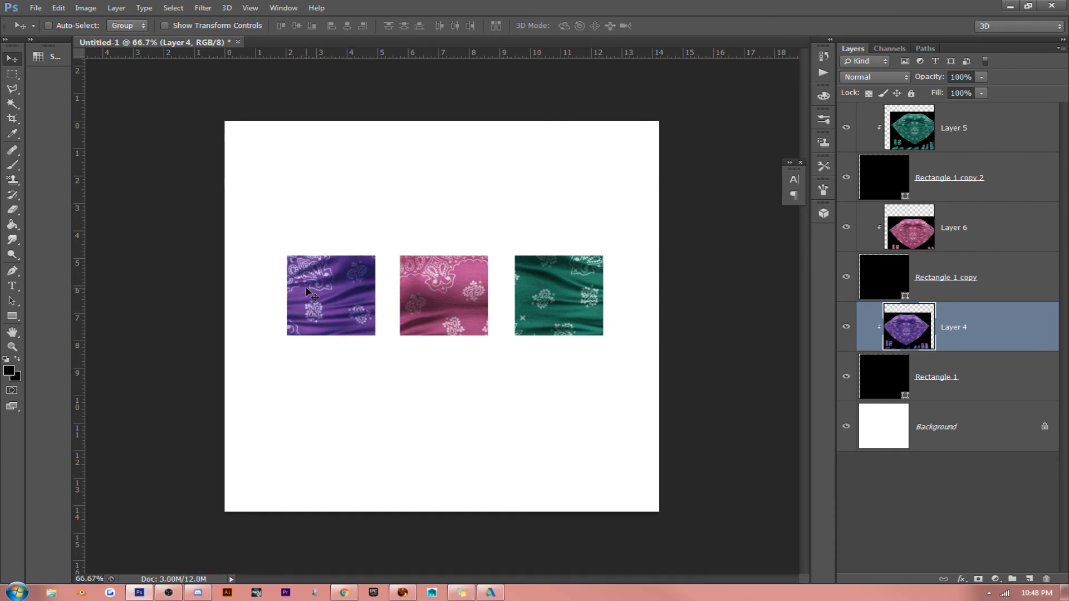
Step: Move Layer 4 out of its clipping group to the top of the stack, centre it on the canvas, and return it above Rectangle 1
{"action": "left_click", "coordinate": [846, 376]}
{"action": "left_click", "coordinate": [846, 377]}
{"action": "left_click_drag", "start_coordinate": [986, 328], "coordinate": [949, 109]}
{"action": "left_click_drag", "start_coordinate": [451, 324], "coordinate": [479, 246]}
{"action": "left_click_drag", "start_coordinate": [971, 143], "coordinate": [956, 347]}
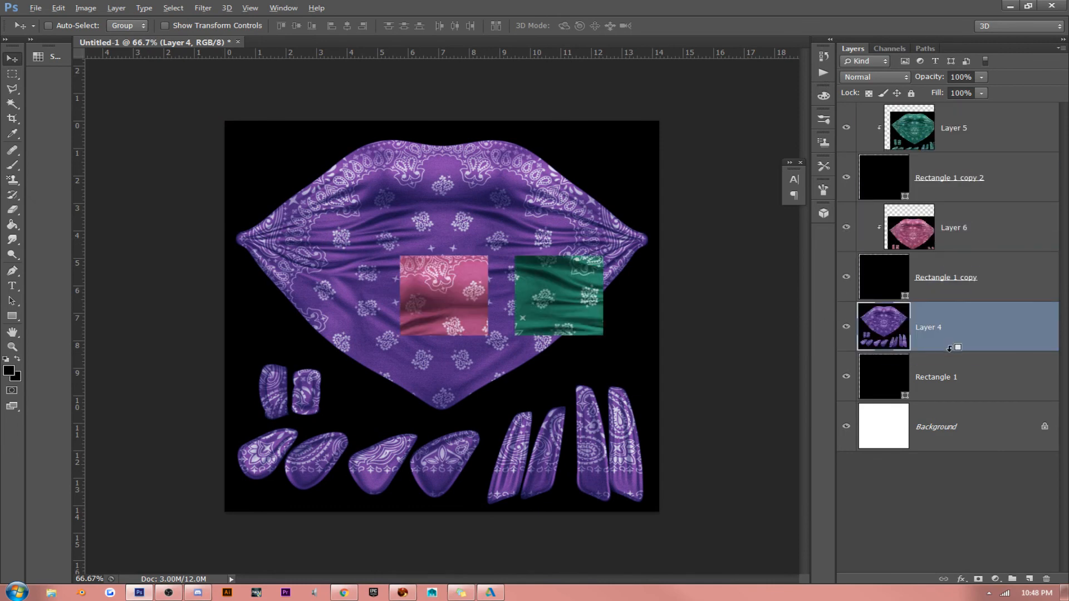
Step: Clip Layer 4 to Rectangle 1 again and shift the purple bandana to fill the left rectangle with patterned fabric
{"action": "left_click", "coordinate": [950, 347], "text": "alt"}
{"action": "left_click_drag", "start_coordinate": [449, 244], "coordinate": [358, 274]}
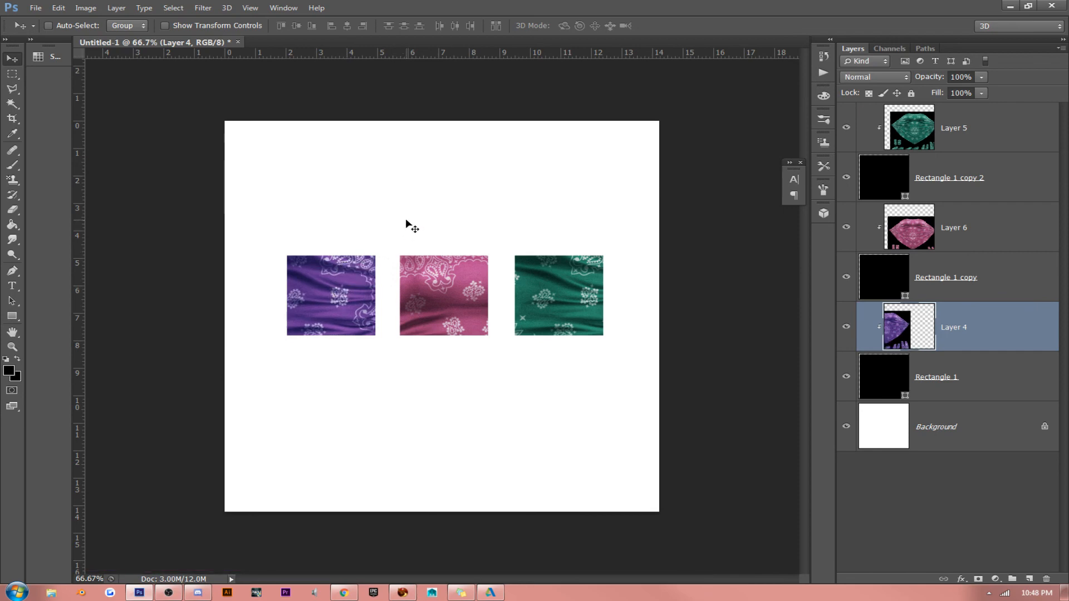